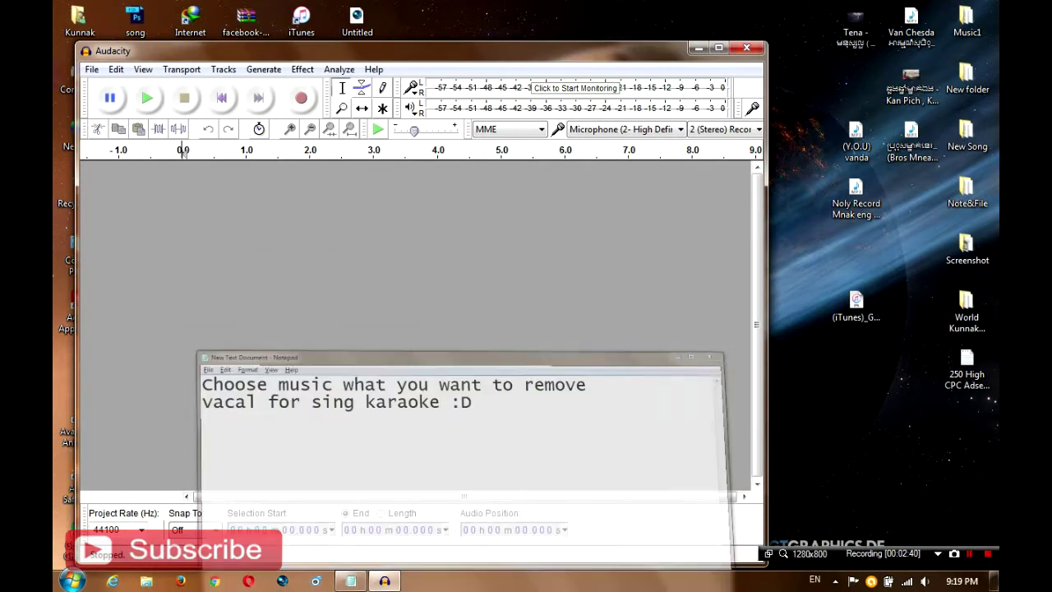
Rearrange the desktop songs: move the "Noly Record" MP3 beside the Audacity window and the "Bros Mneak" MP3 into its former place.
right_click(834, 252)
left_click(872, 293)
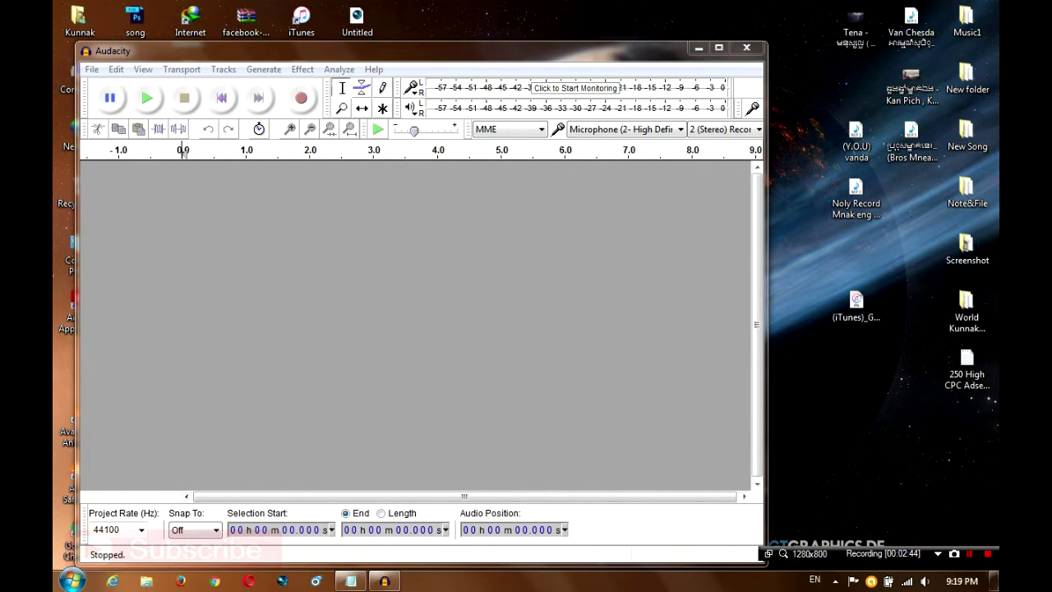
left_click(857, 189)
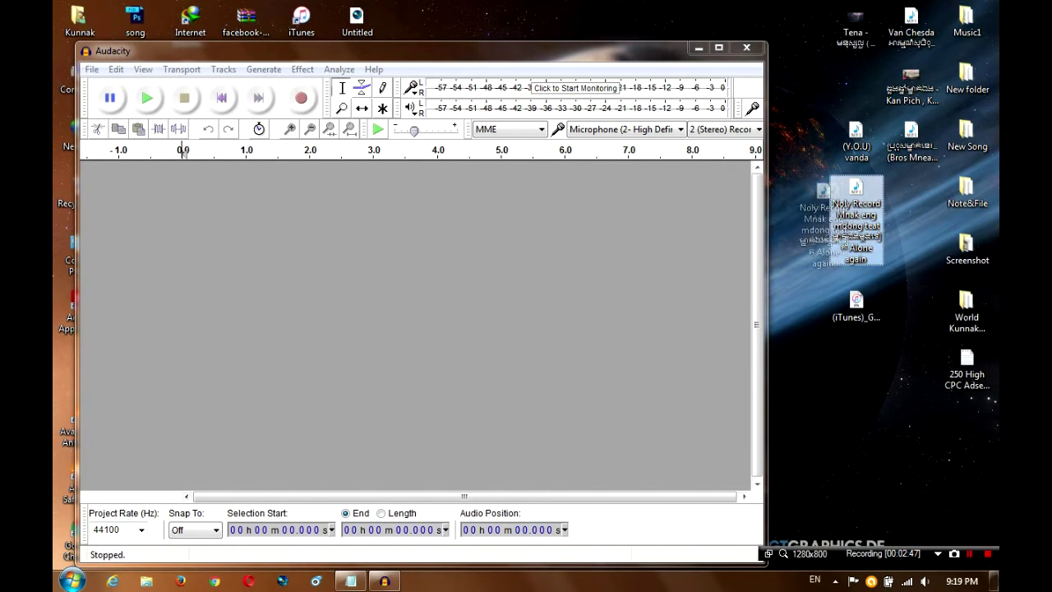
left_click_drag(857, 191, 799, 194)
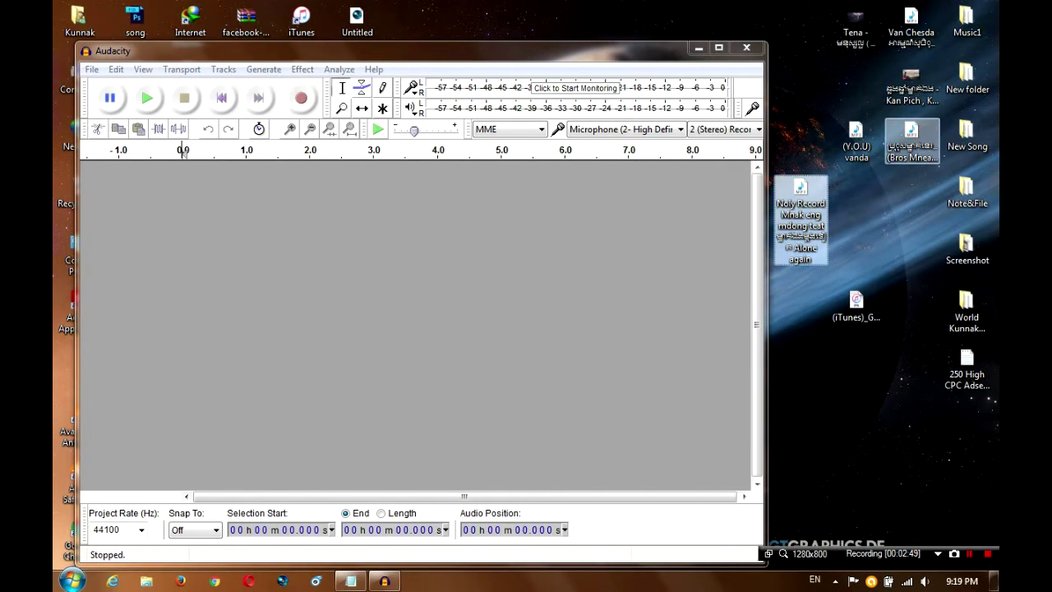
left_click(911, 136)
left_click_drag(912, 136, 856, 193)
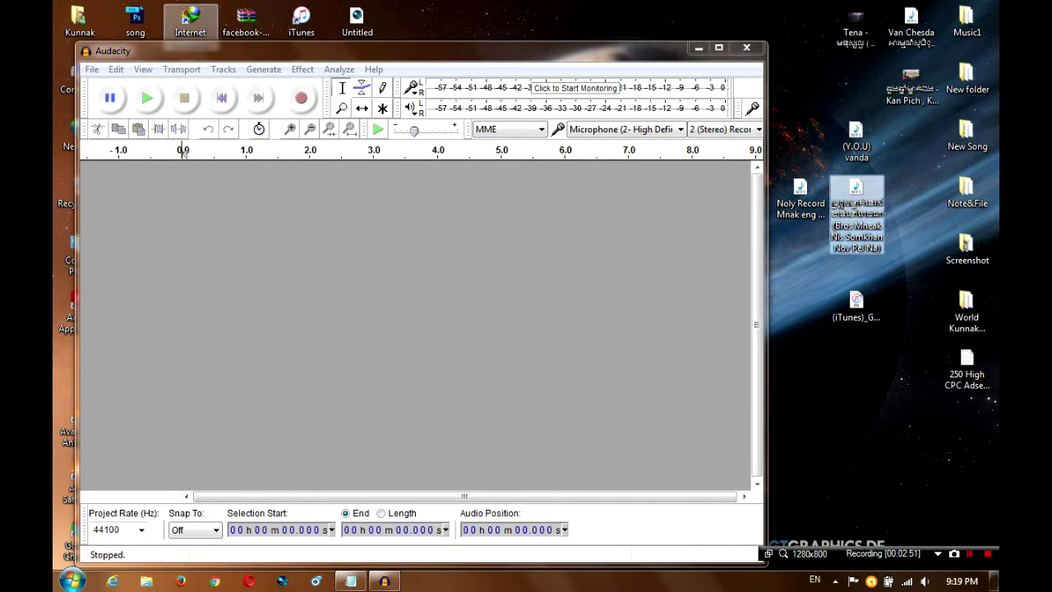
Start opening an audio file and look through the Desktop folder for songs.
left_click(92, 69)
left_click(115, 102)
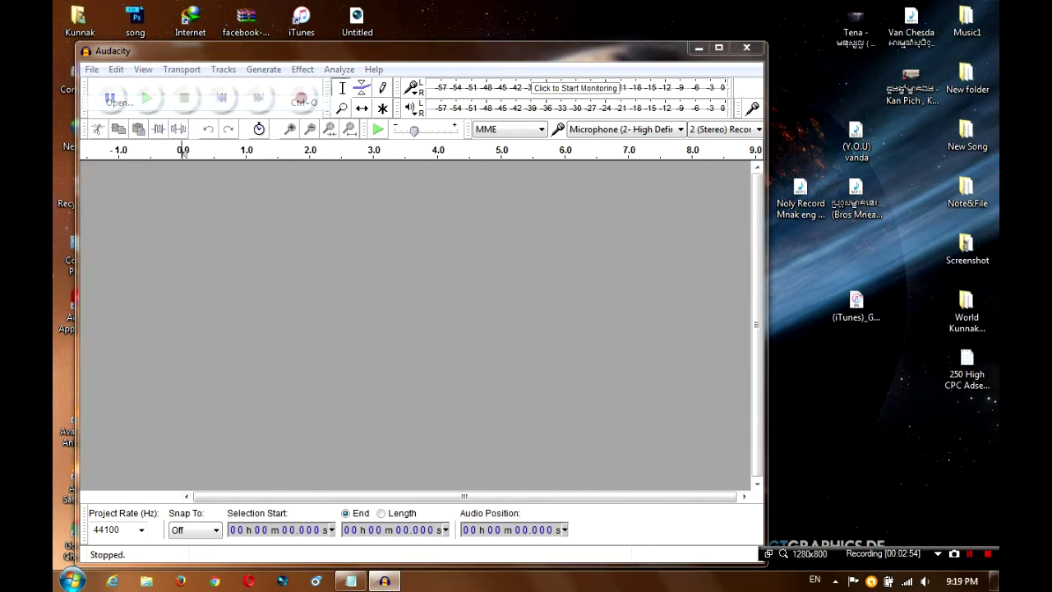
scroll(242, 288, "down", 6)
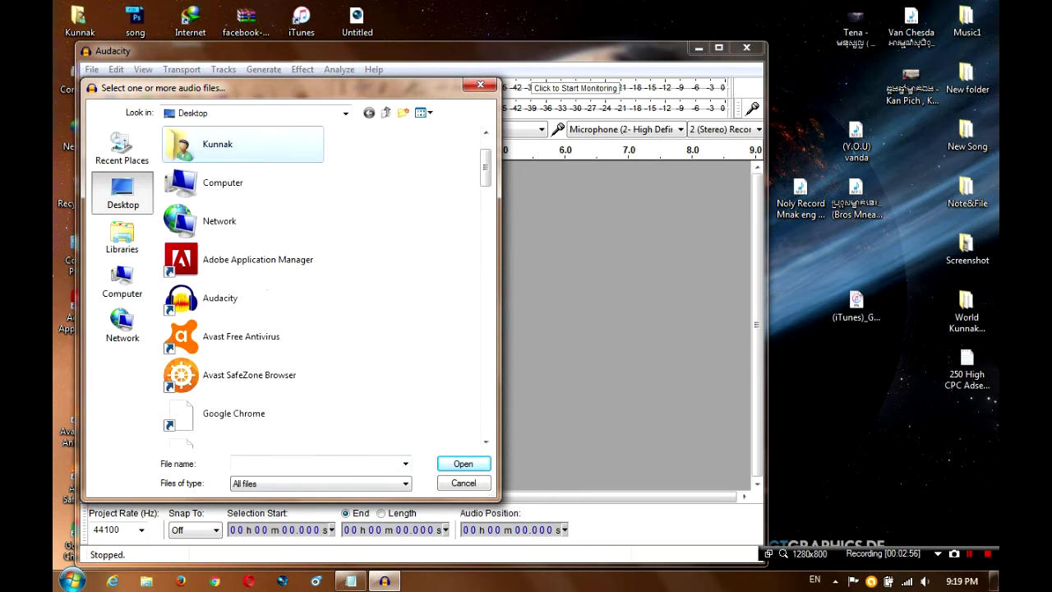
double_click(215, 337)
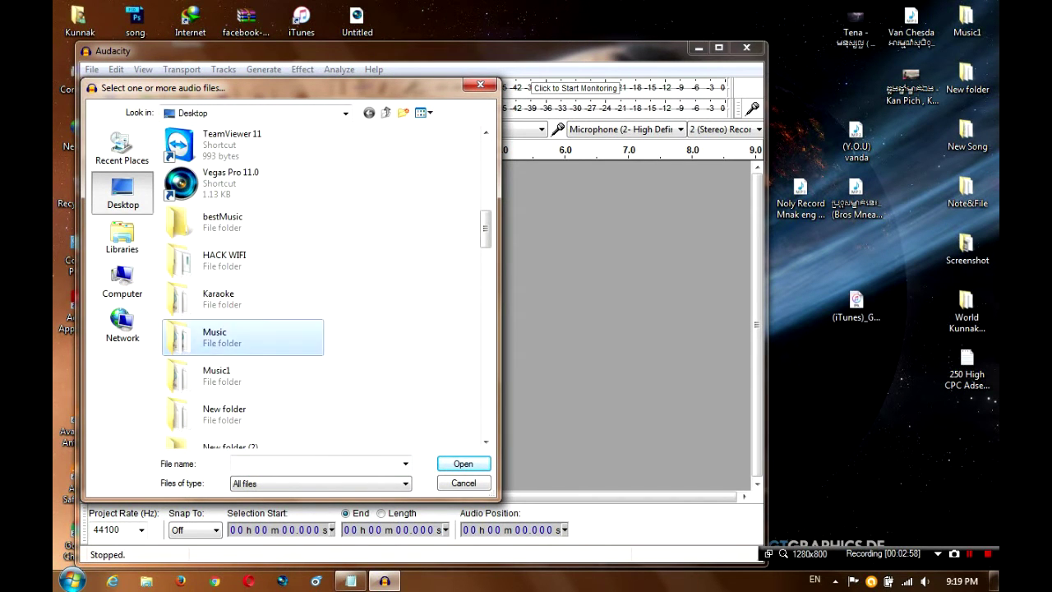
left_click(230, 291)
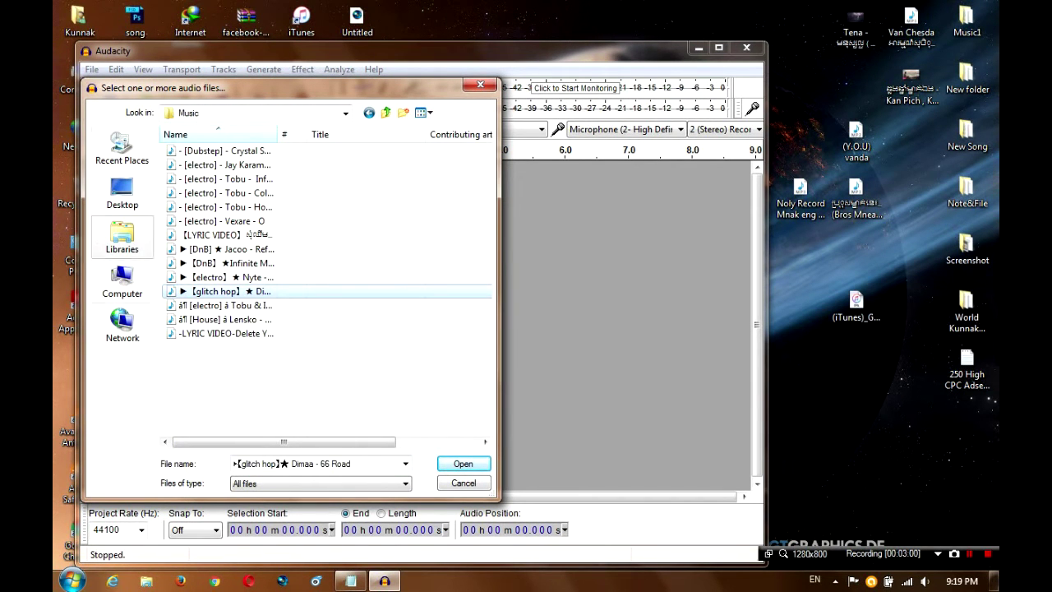
left_click(122, 238)
left_click(122, 193)
left_click(122, 281)
left_click(122, 193)
Import the MP3 "Tena (Mnus Laor) ft YaaHoo [Official Audio] +Lyrics" from the Desktop folder.
scroll(239, 258, "down", 6)
scroll(321, 287, "down", 15)
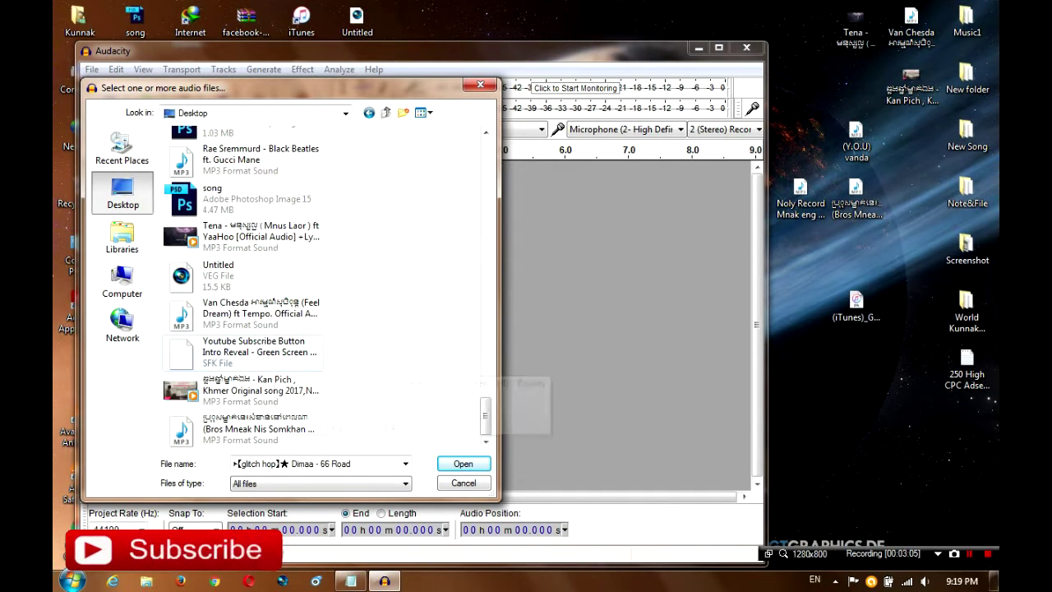
left_click(222, 387)
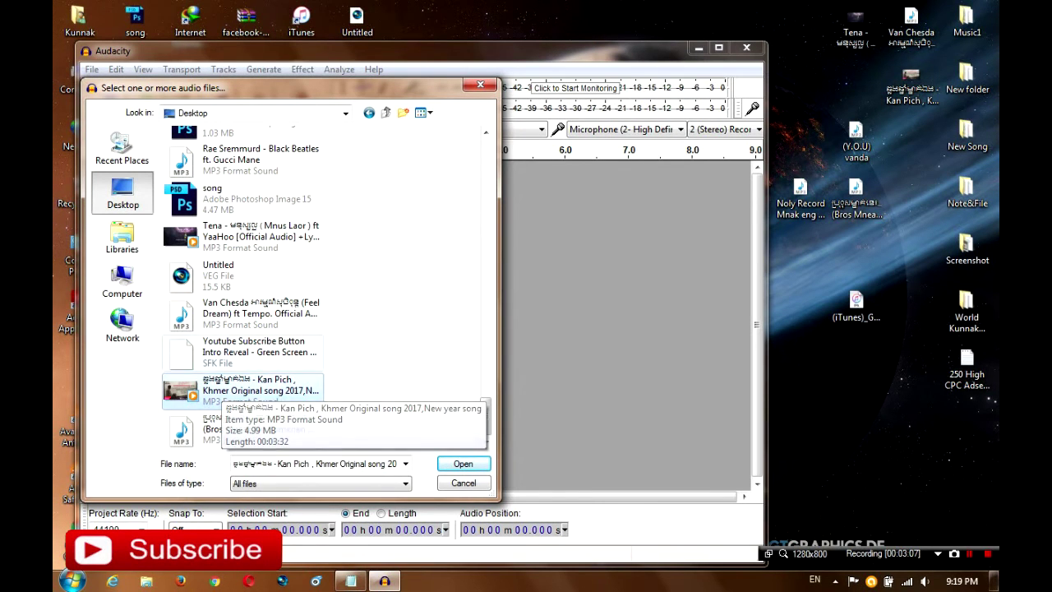
left_click(230, 352)
left_click(238, 314)
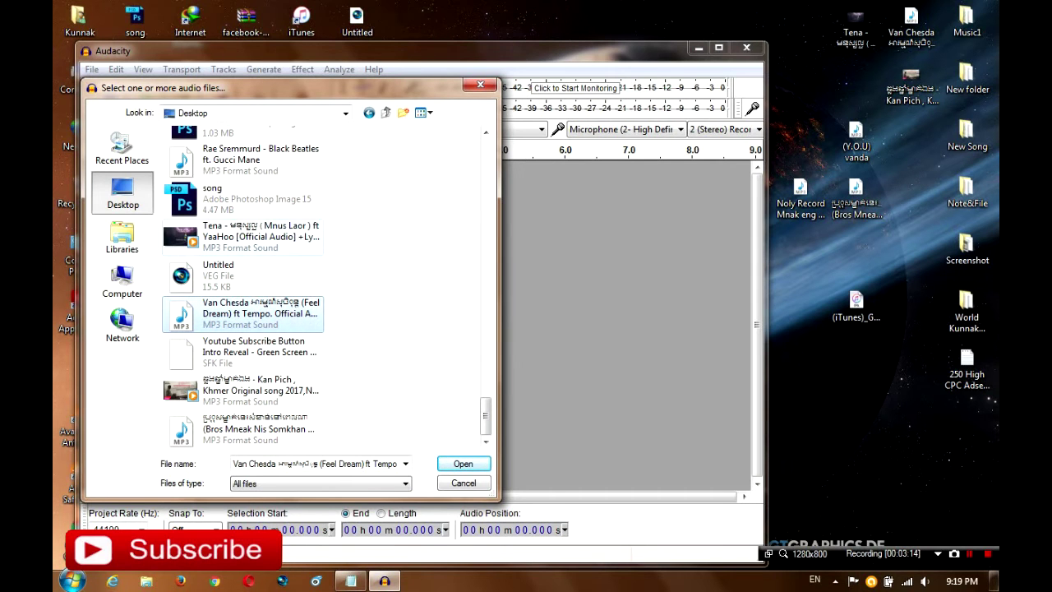
double_click(250, 237)
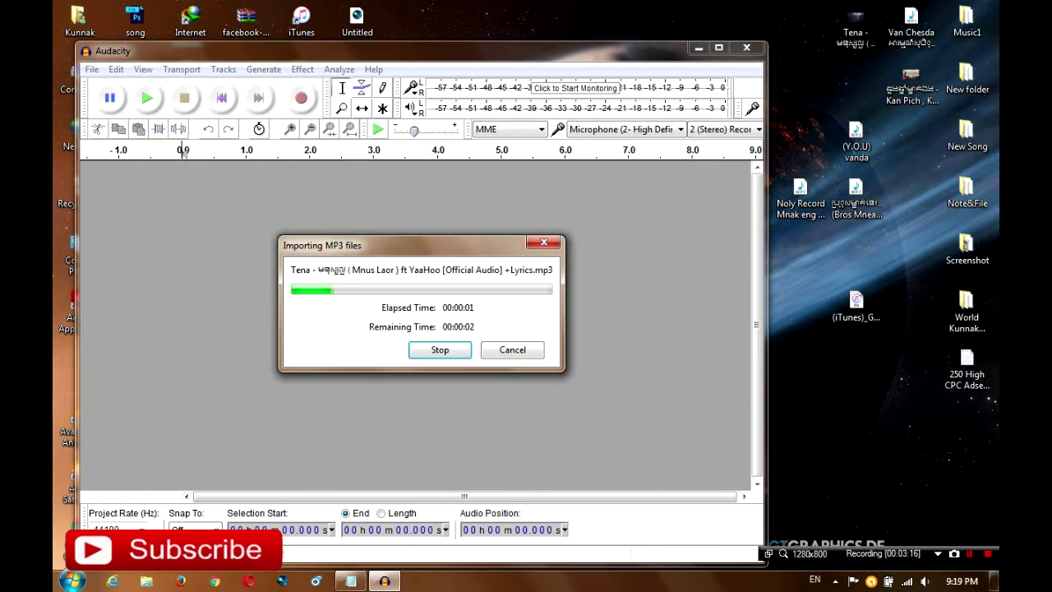
Switch to Notepad and replace the whole note with "This Song".
key("alt+Tab")
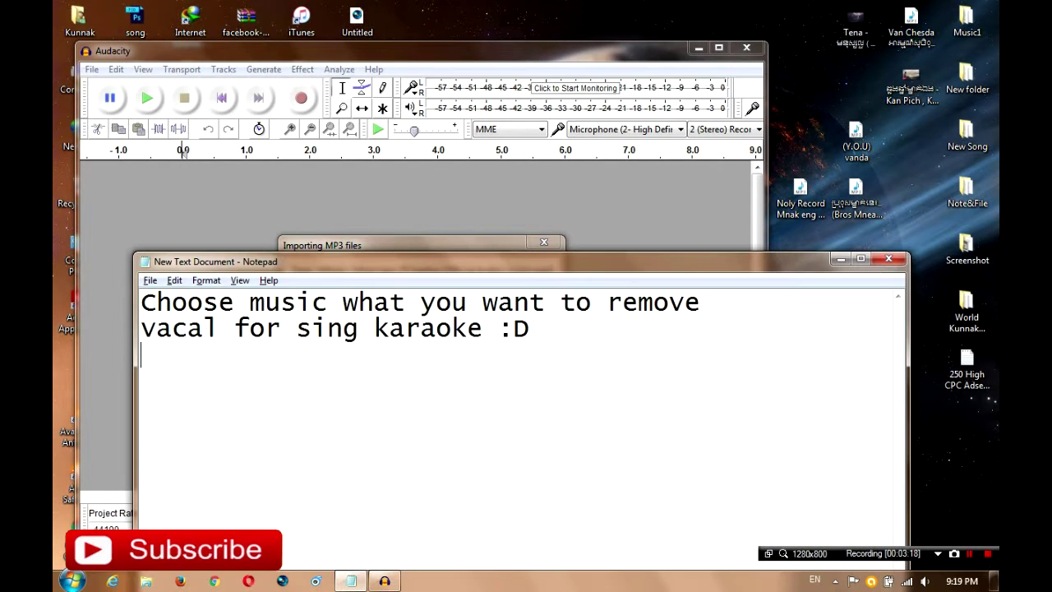
key("ctrl+a")
type("This Song")
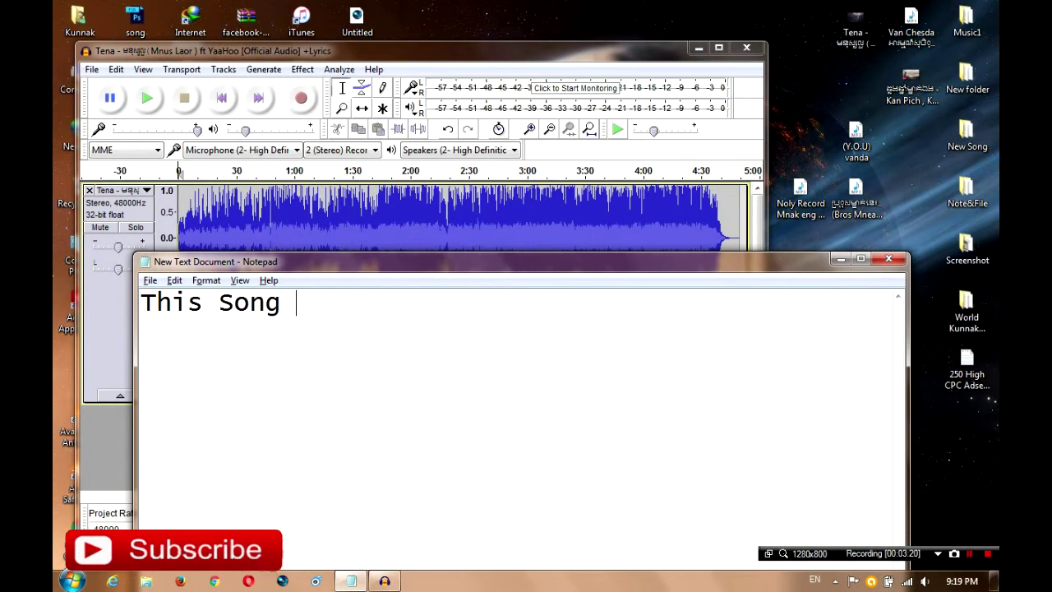
Switch back to Audacity and split the imported song's stereo track to mono.
key("alt+Tab")
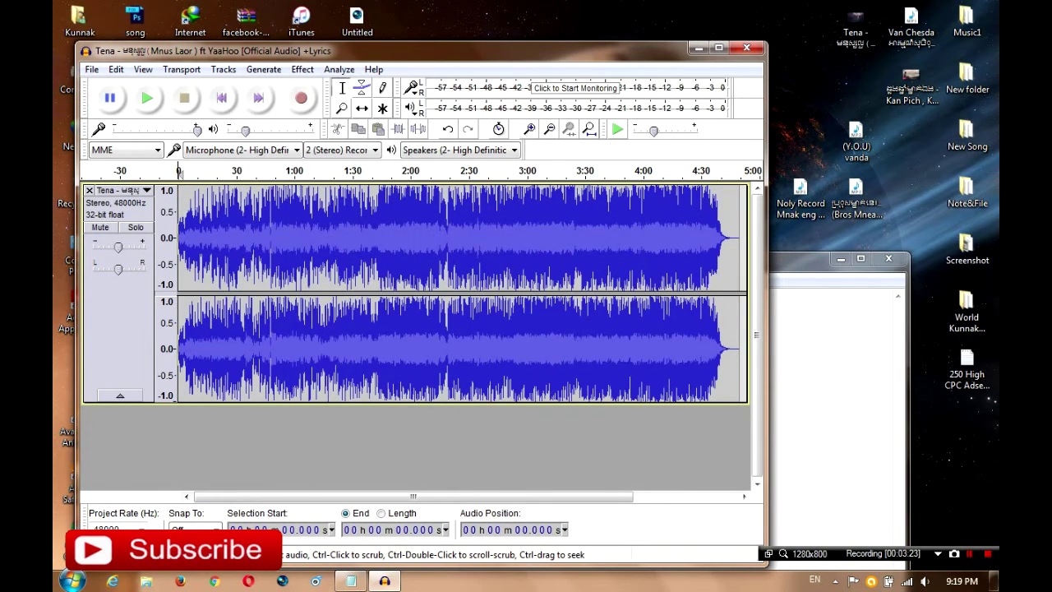
left_click(117, 189)
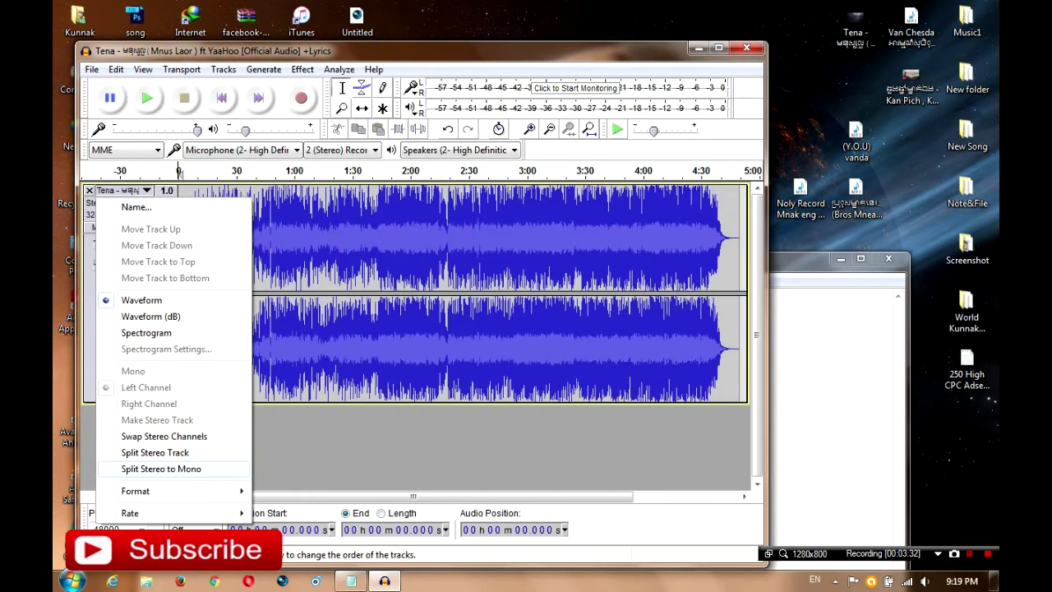
left_click(161, 469)
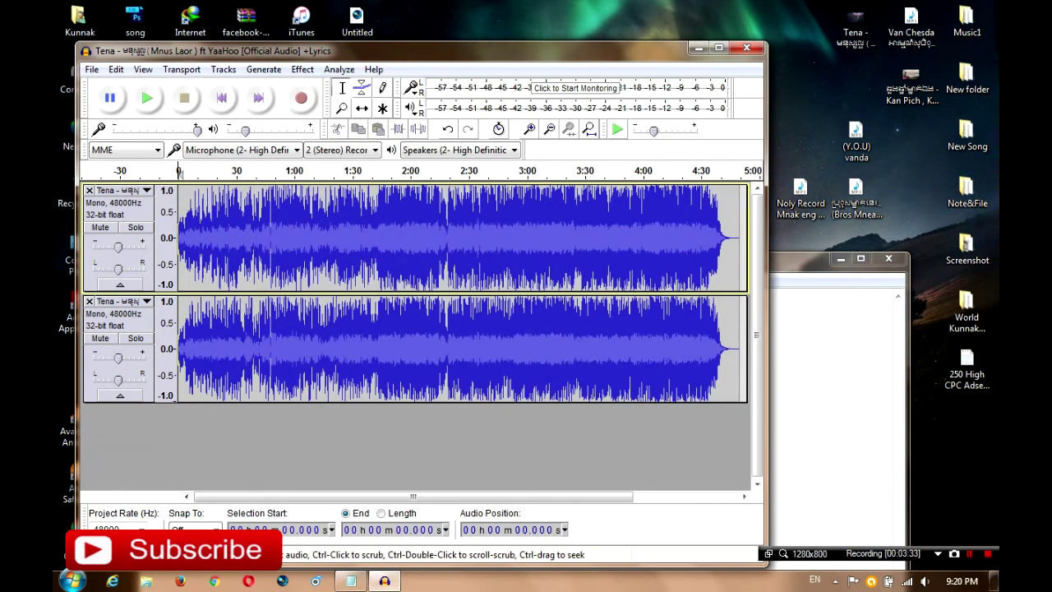
Bring up the Notepad window, shift it slightly, and replace the note with "Follow me".
left_click(117, 190)
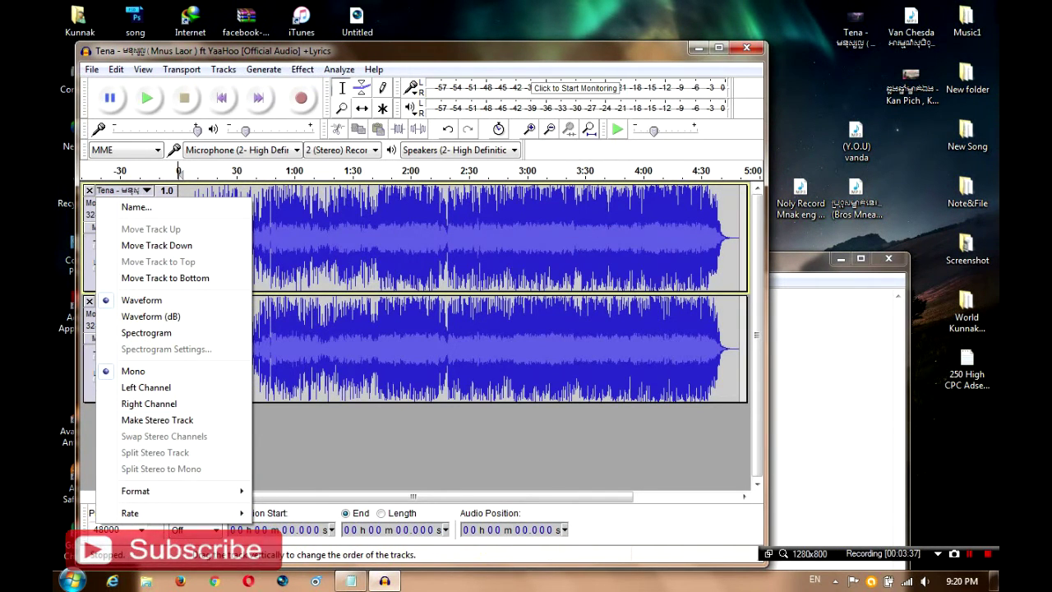
left_click_drag(799, 259, 838, 289)
key("ctrl+a")
type("C")
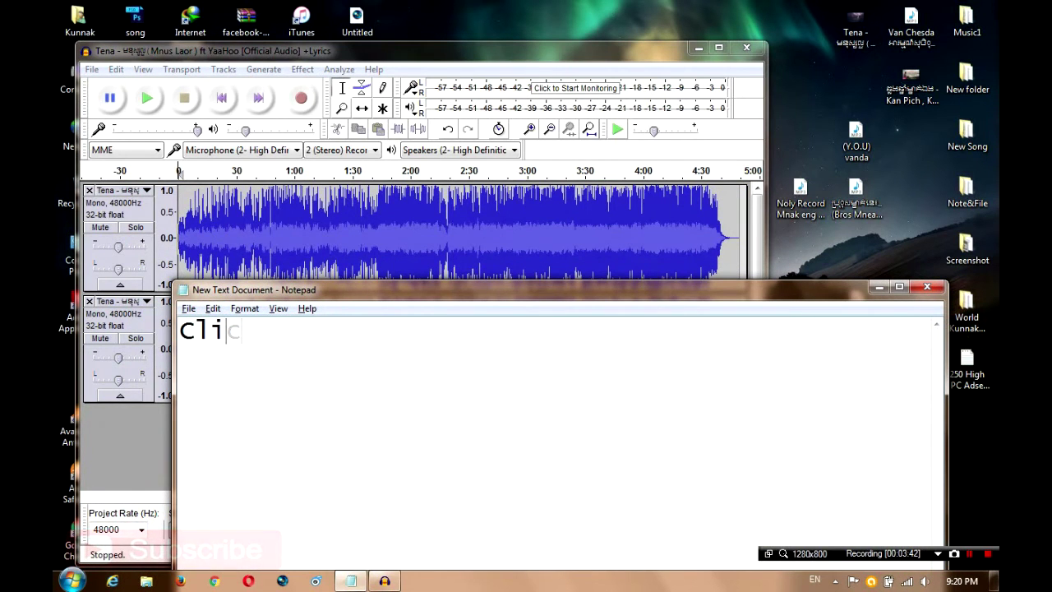
type("lick")
key("ctrl+a")
type("Fol")
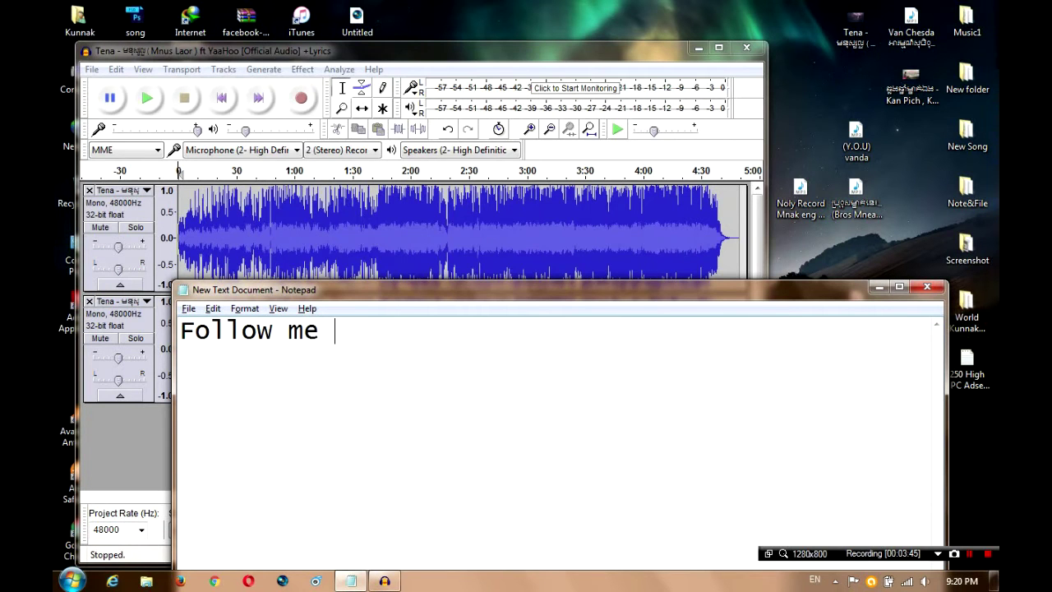
Return to Audacity and select the whole lower mono track.
key("alt+Tab")
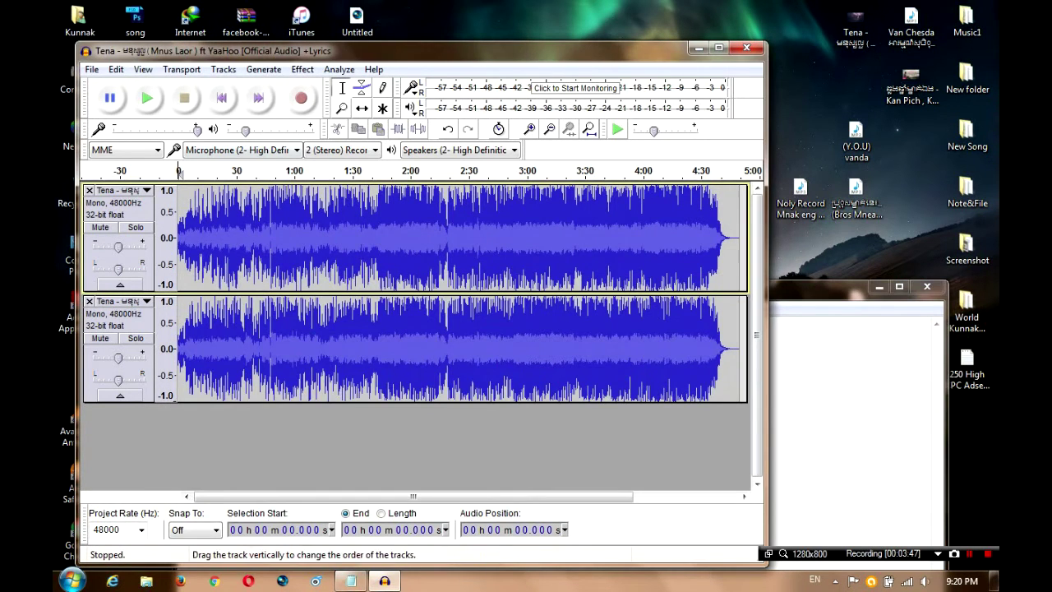
left_click(179, 349)
left_click(130, 321)
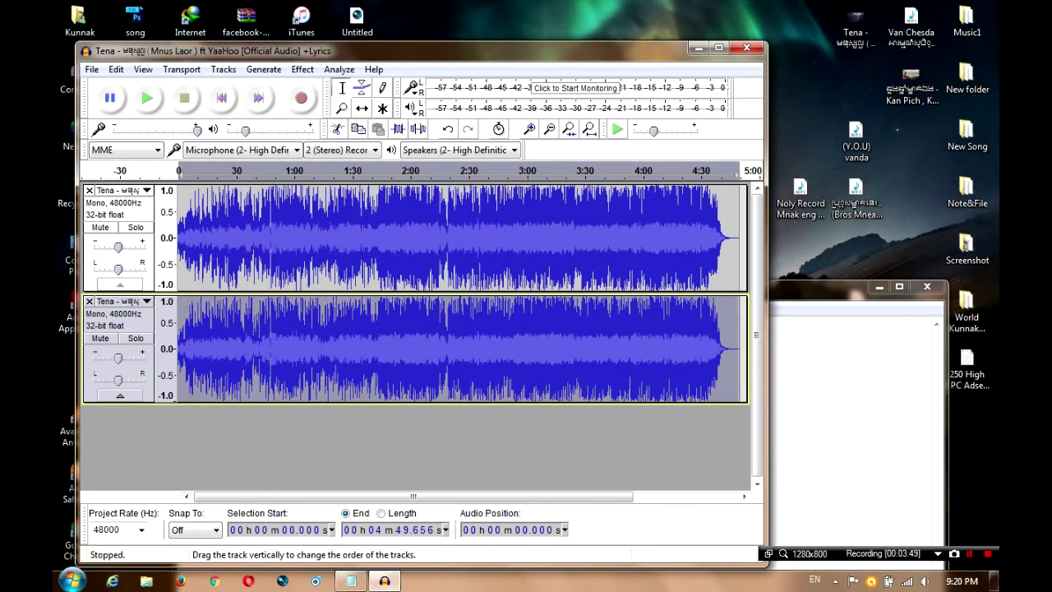
Switch to Notepad and replace the note with "Click on it".
key("alt+Tab")
key("ctrl+a")
type("Clic")
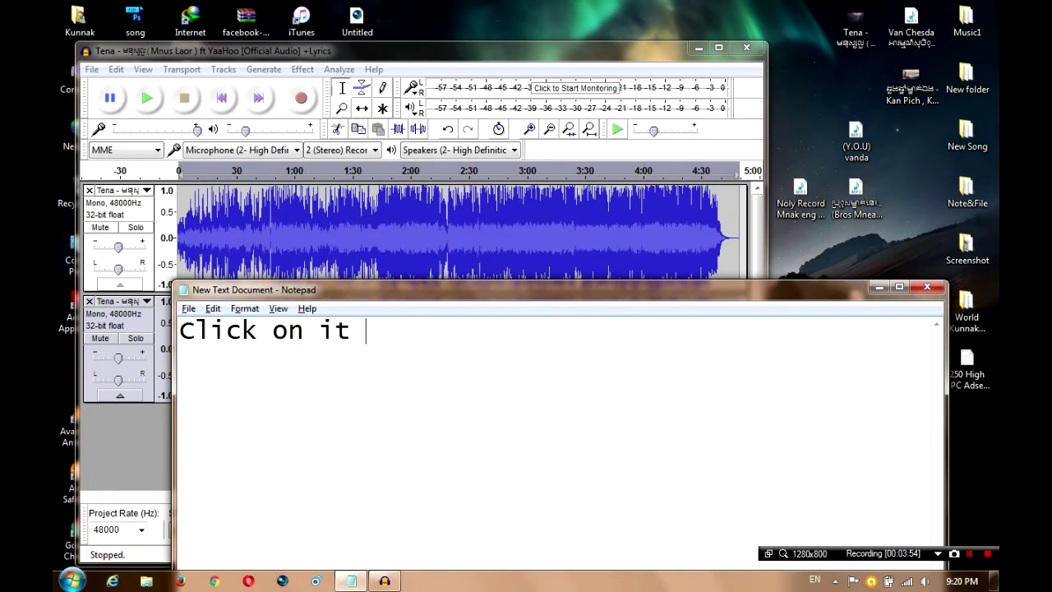
Show Audacity's effects list for the selected lower track and replace the Notepad note with "And Effect".
key("alt+Tab")
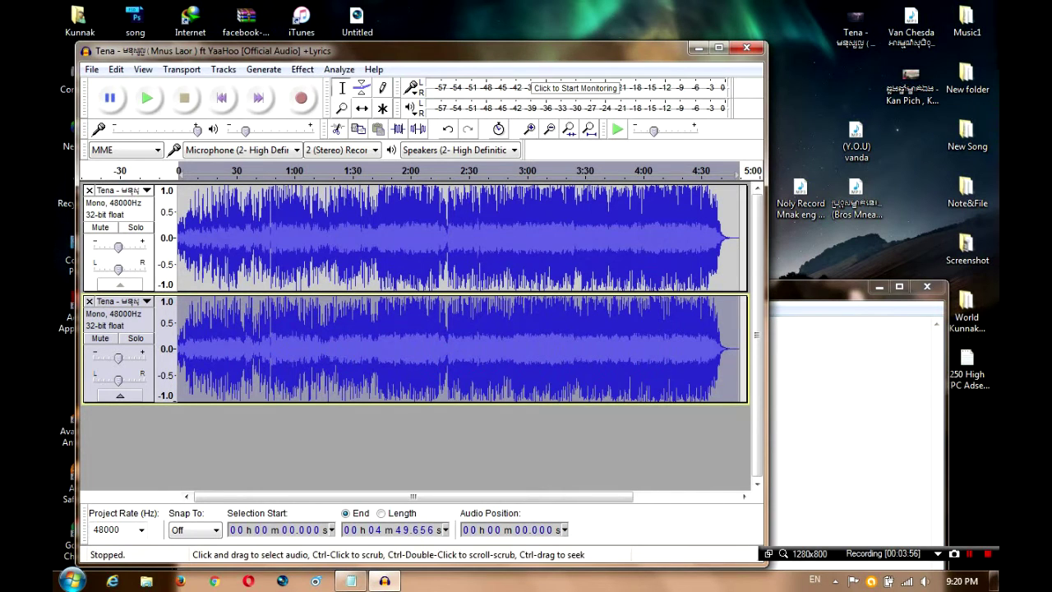
left_click(302, 69)
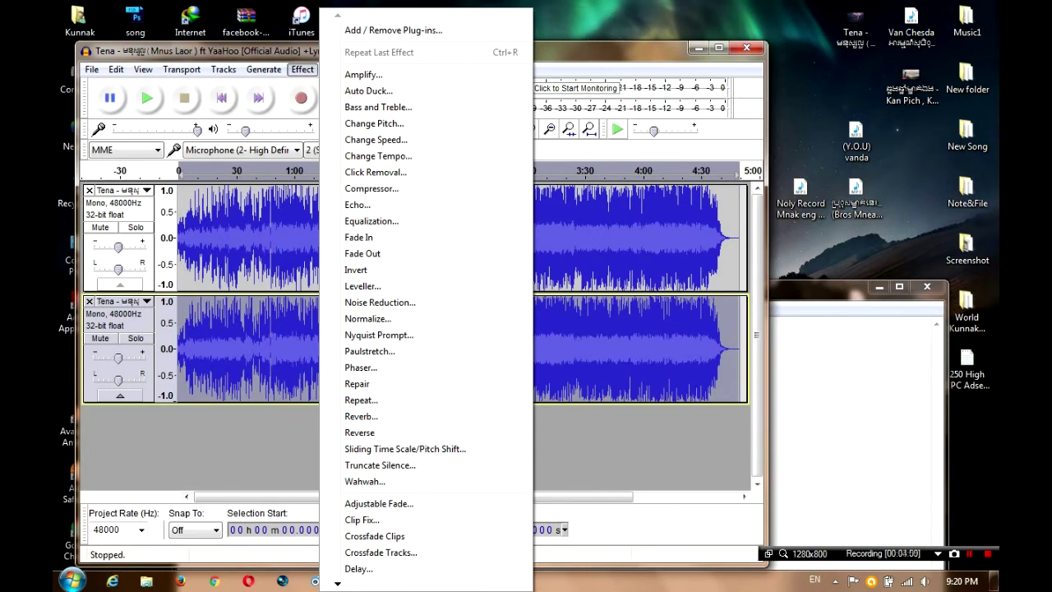
key("alt+Tab")
key("ctrl+a")
type("And")
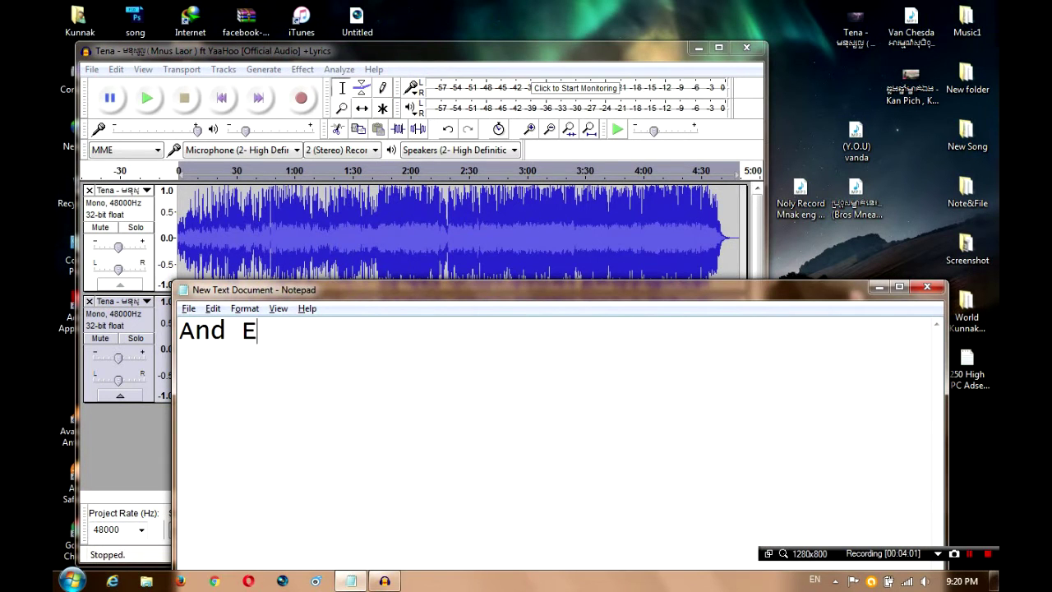
key("alt+Tab")
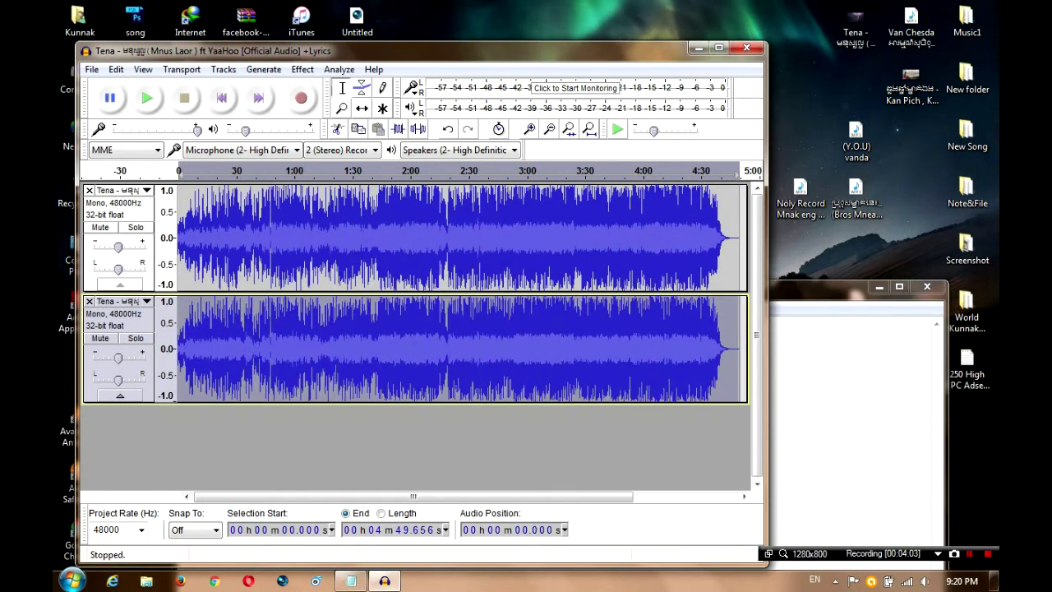
left_click(303, 69)
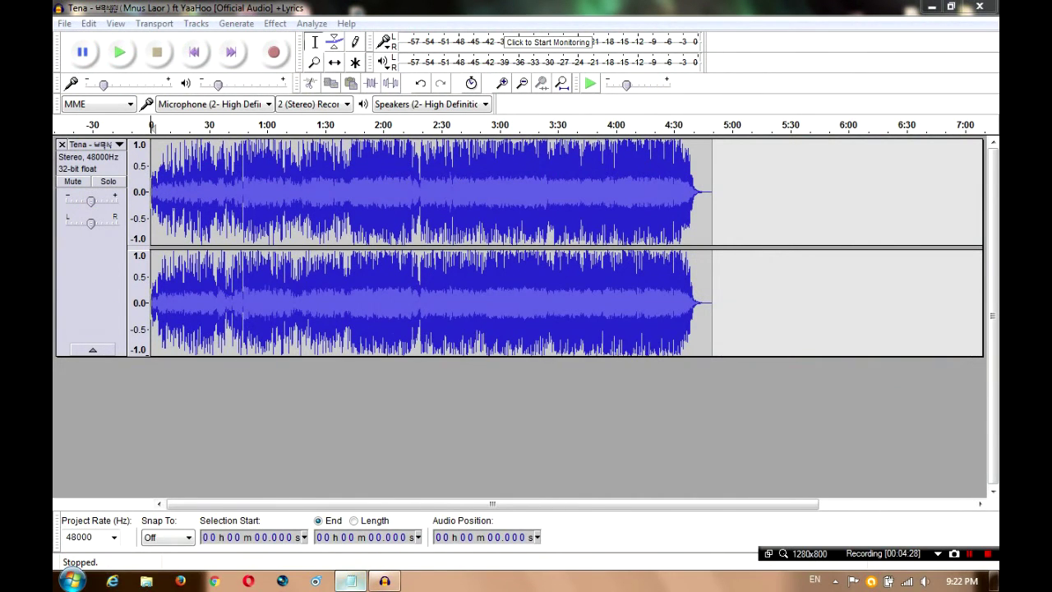
Switch to Notepad and replace the note with "Listen this".
left_click(351, 580)
left_click(333, 332)
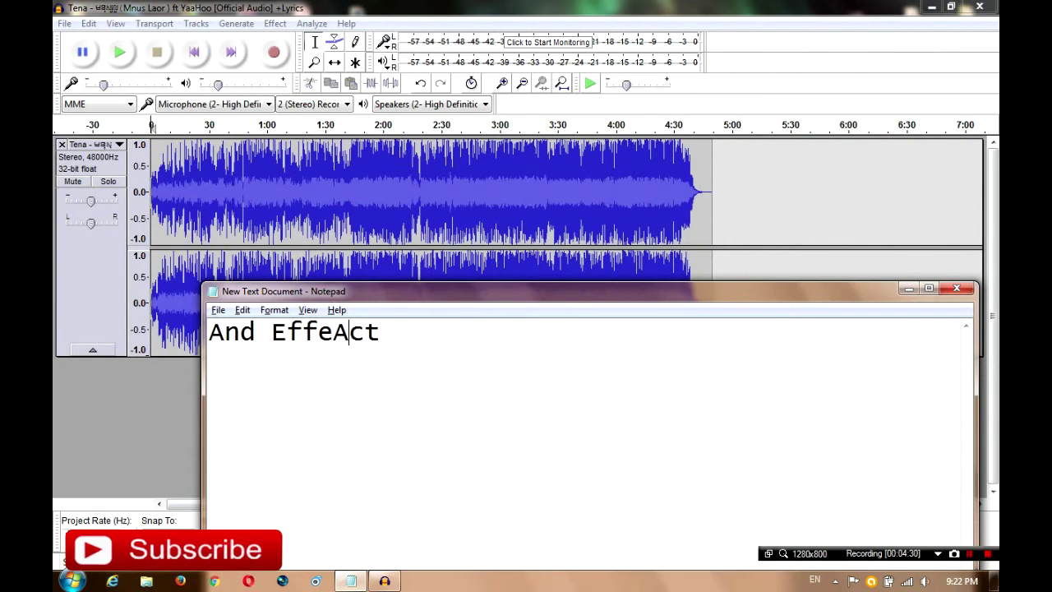
key("ctrl+a")
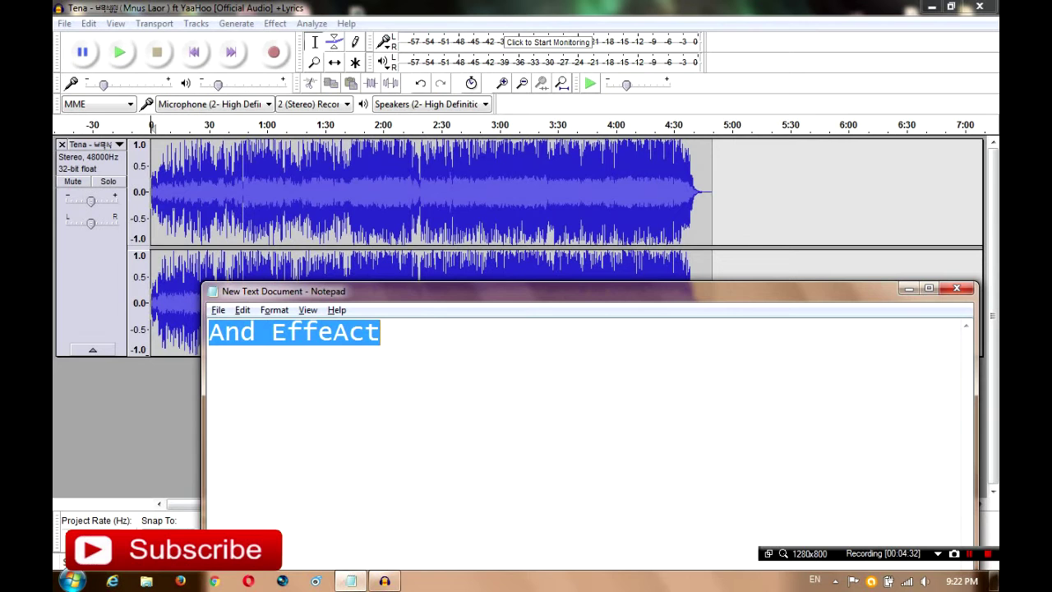
type("Listen this")
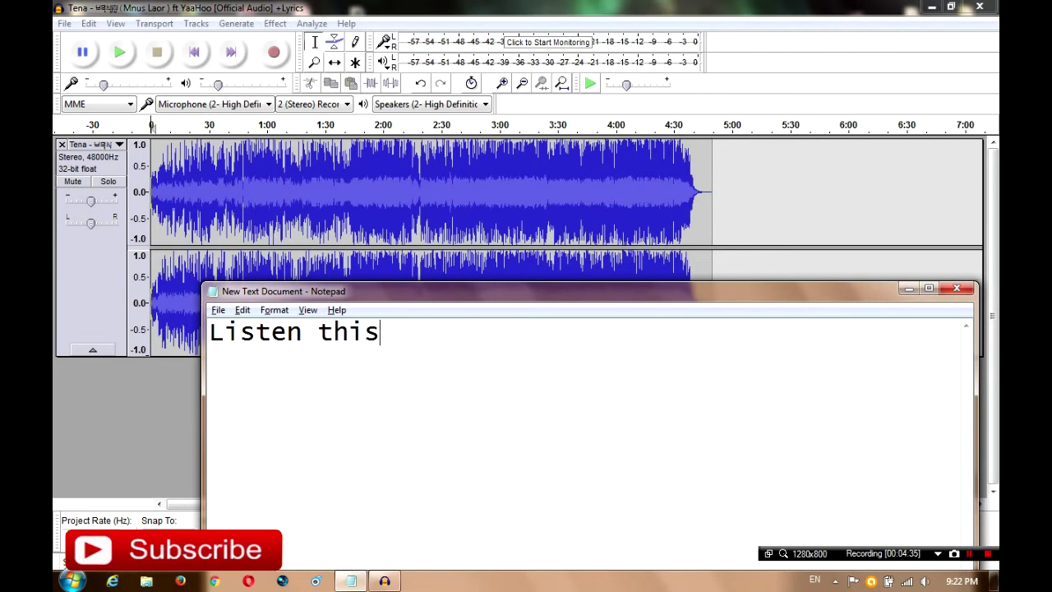
Switch back to Audacity and play the song from about the 0:48 mark.
key("alt+Tab")
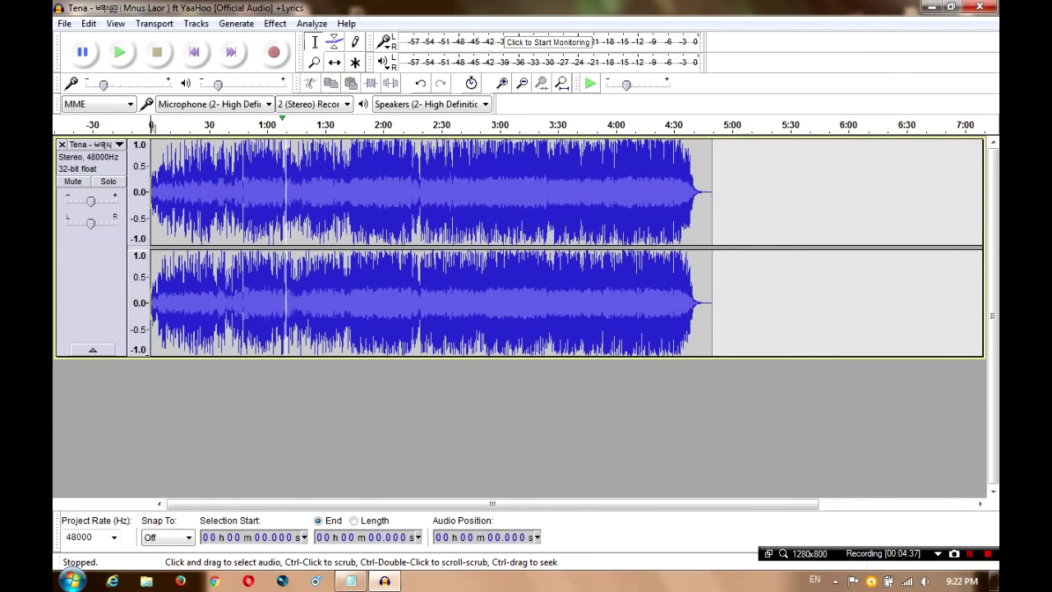
left_click(243, 123)
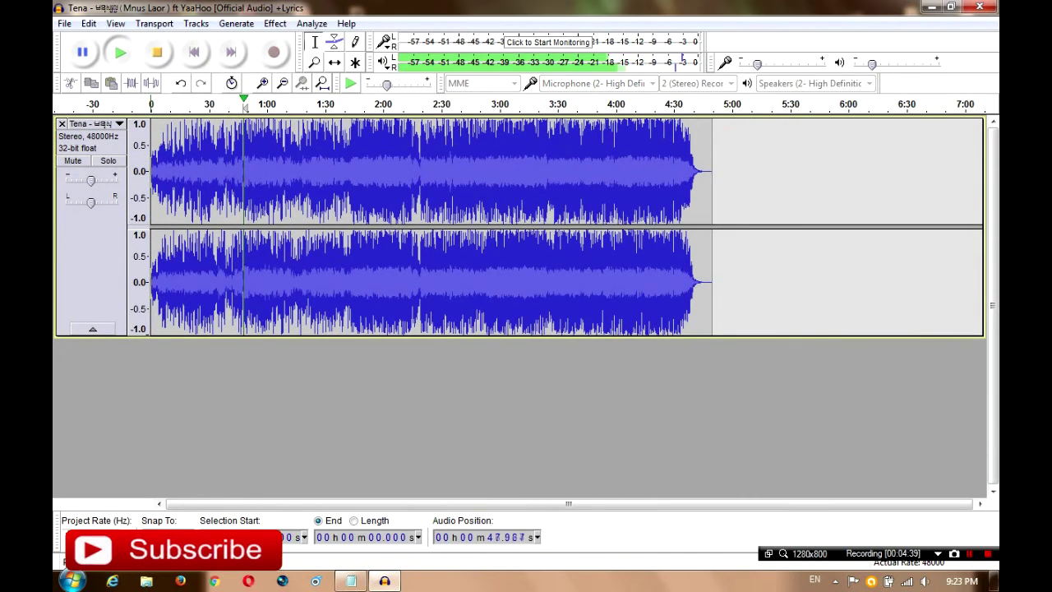
Switch to Notepad and replace the note with "It Have Vacal Right ?".
key("alt+Tab")
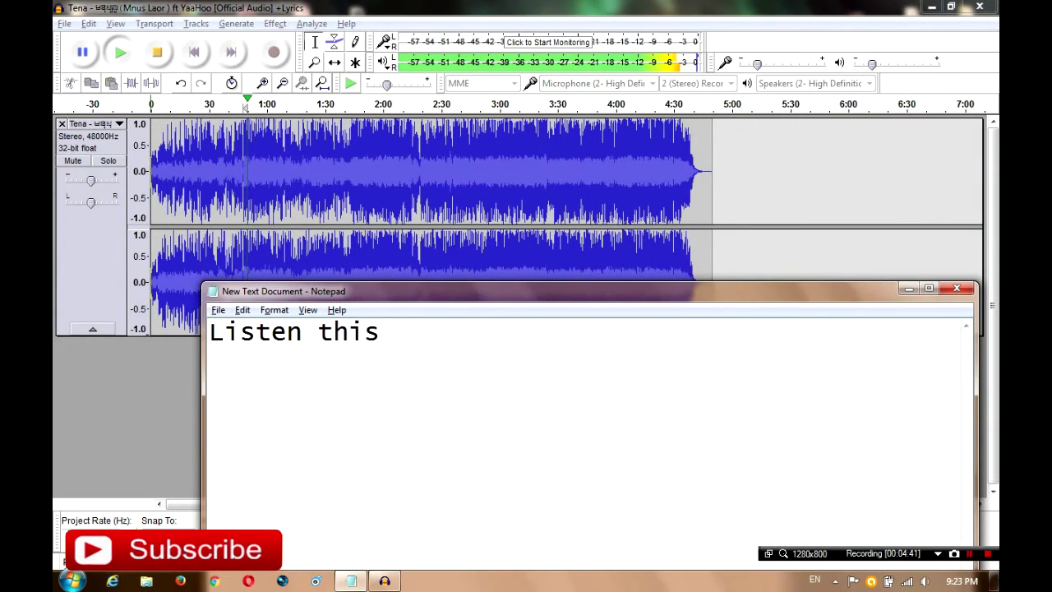
key("ctrl+a")
key("BackSpace")
type("It H")
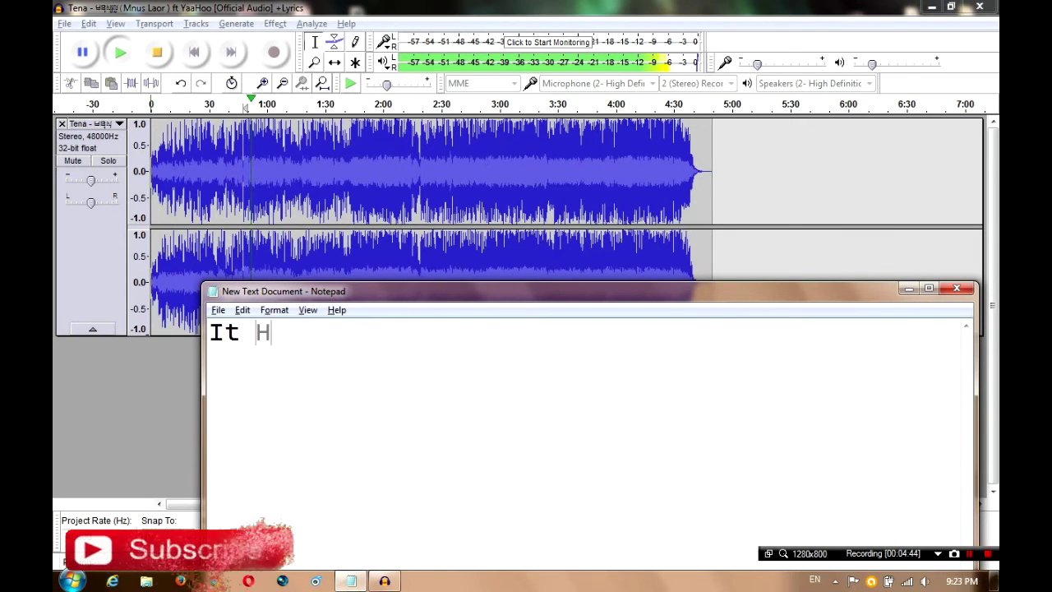
type("ave Va")
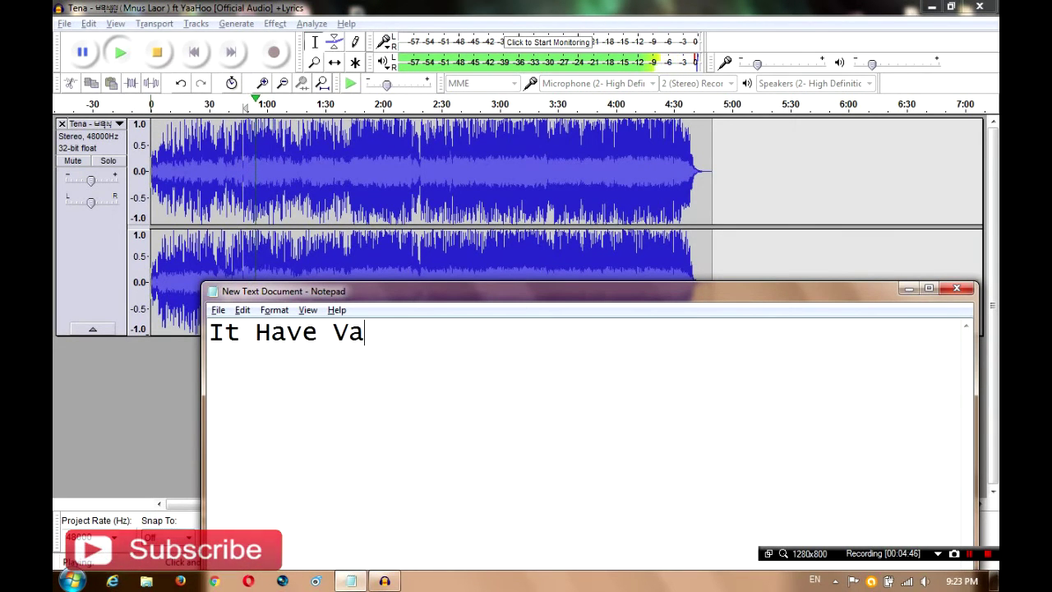
type("cal Rih")
type("=gh")
key("BackSpace")
key("BackSpace")
key("BackSpace")
key("BackSpace")
type("ght ?")
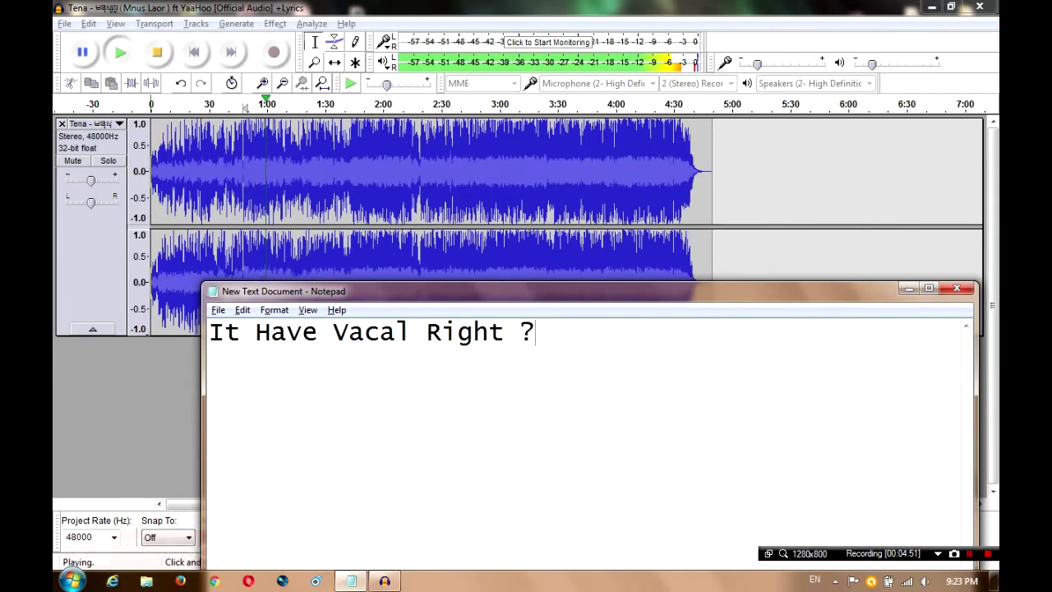
key("alt+Tab")
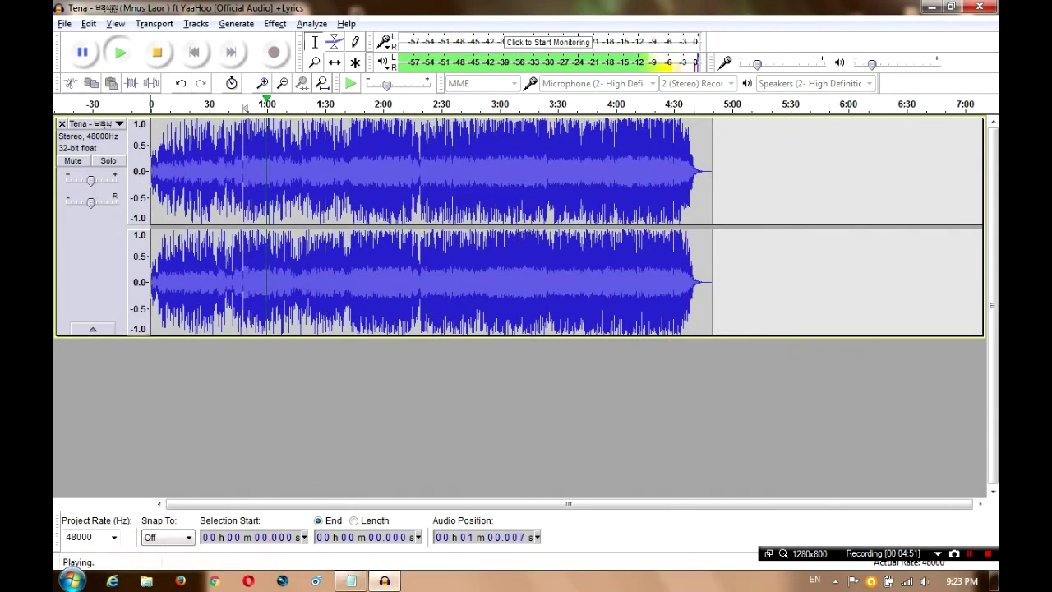
Replace the Notepad note with "I Will remove" and return to Audacity.
key("alt+Tab")
key("ctrl+a")
key("BackSpace")
type("I Will rem")
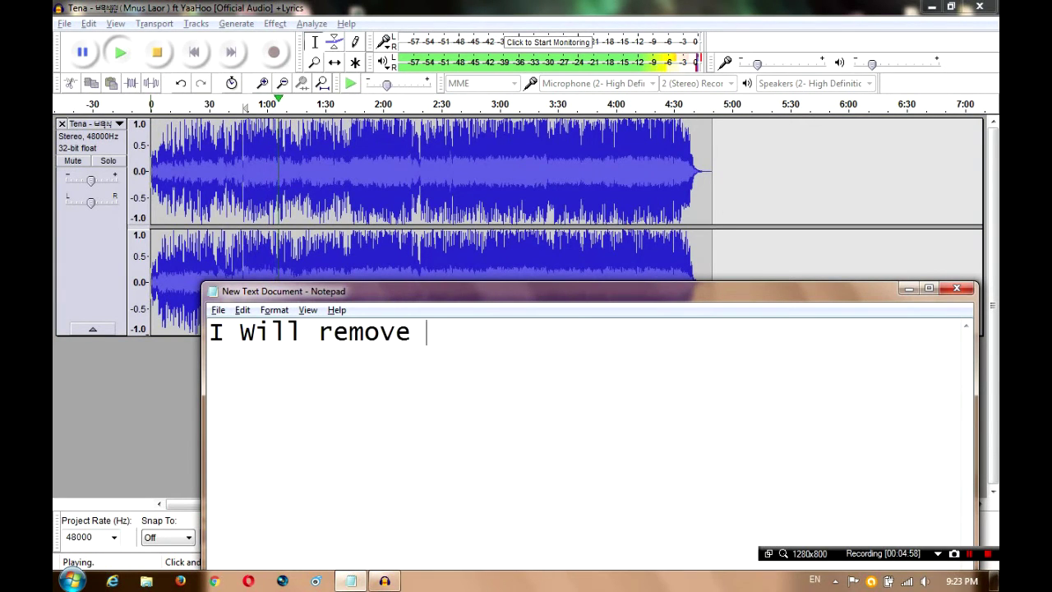
key("alt+Tab")
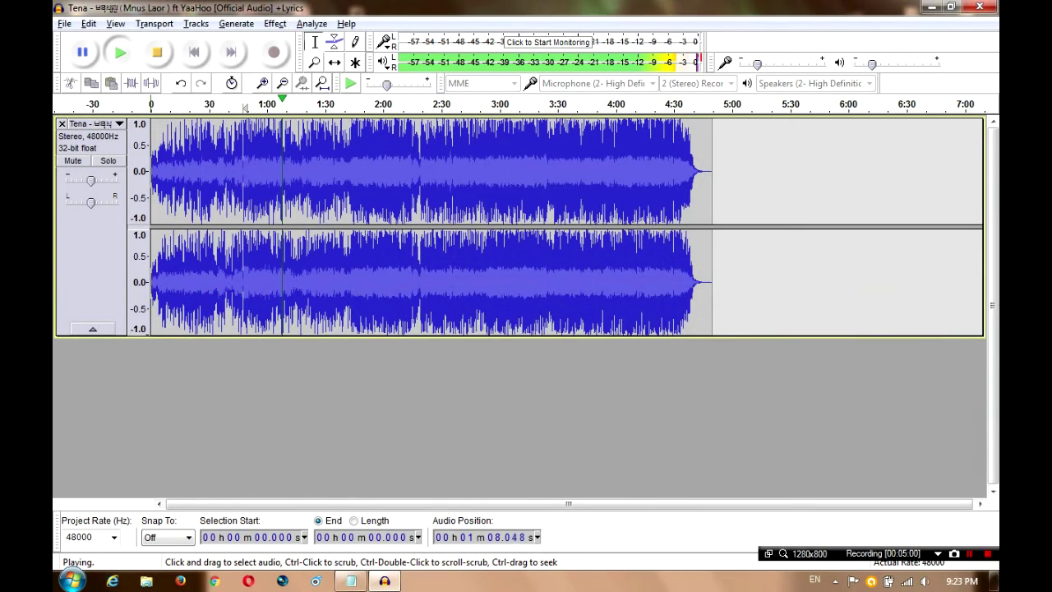
Switch to Notepad and replace the note with "Follow me how to do it".
key("alt+Tab")
key("ctrl+a")
type("Follow")
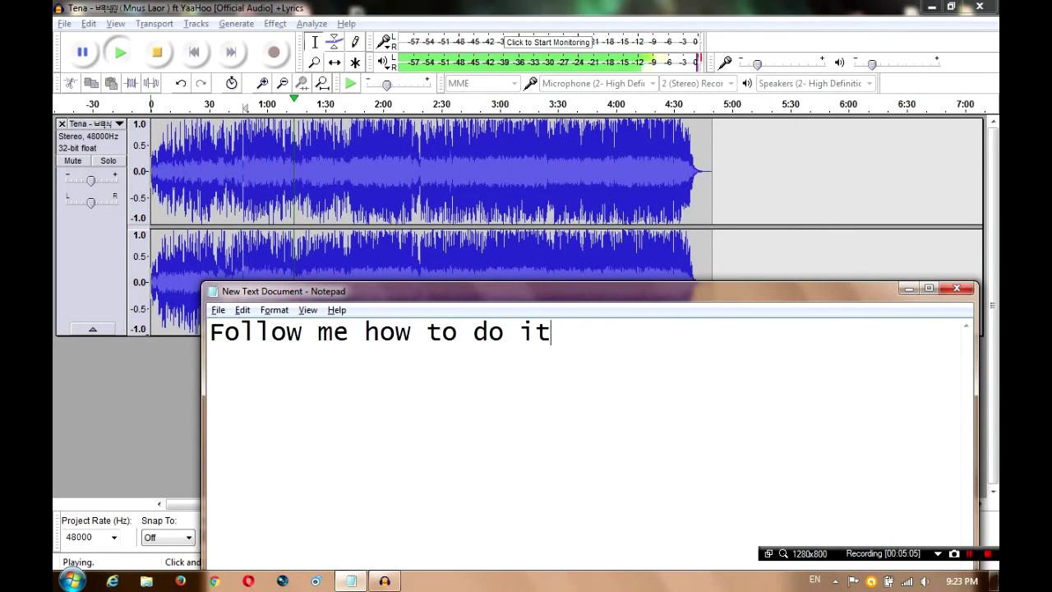
Switch back to Audacity, stop the playback and split the stereo track to mono.
key("alt+Tab")
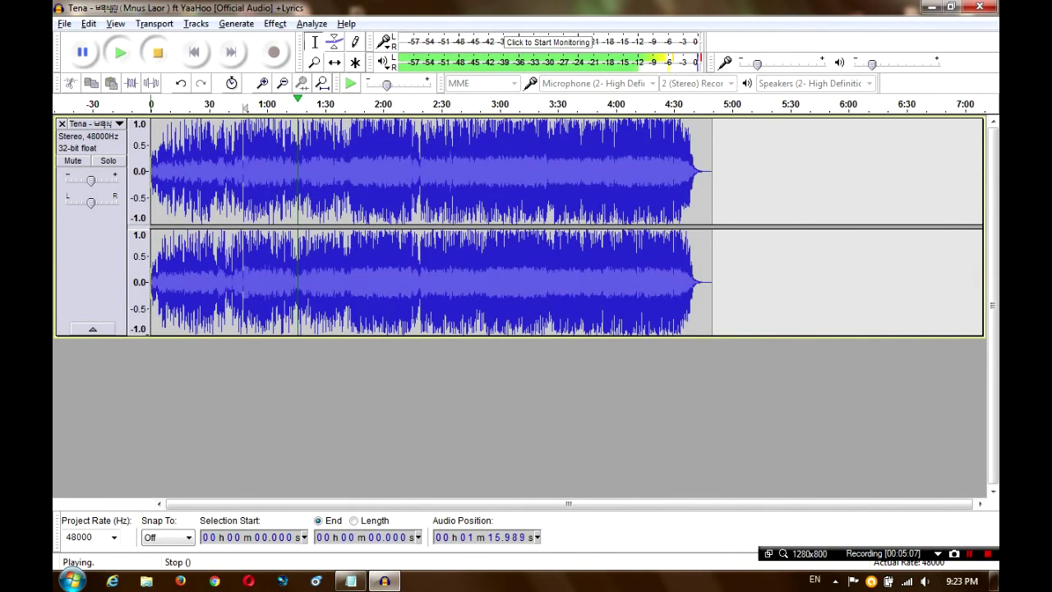
left_click(157, 52)
left_click(100, 125)
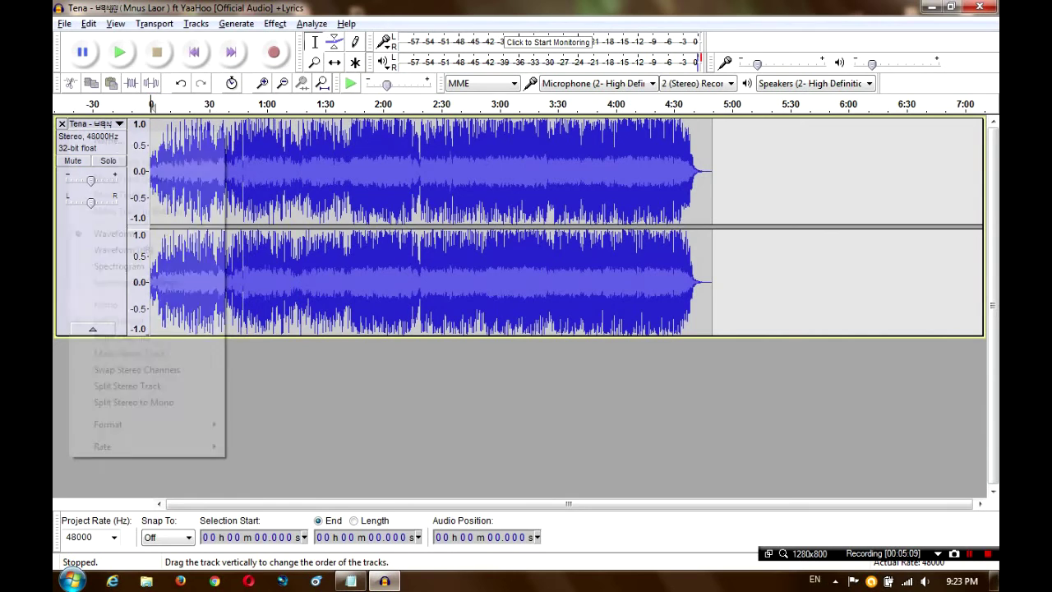
left_click(133, 402)
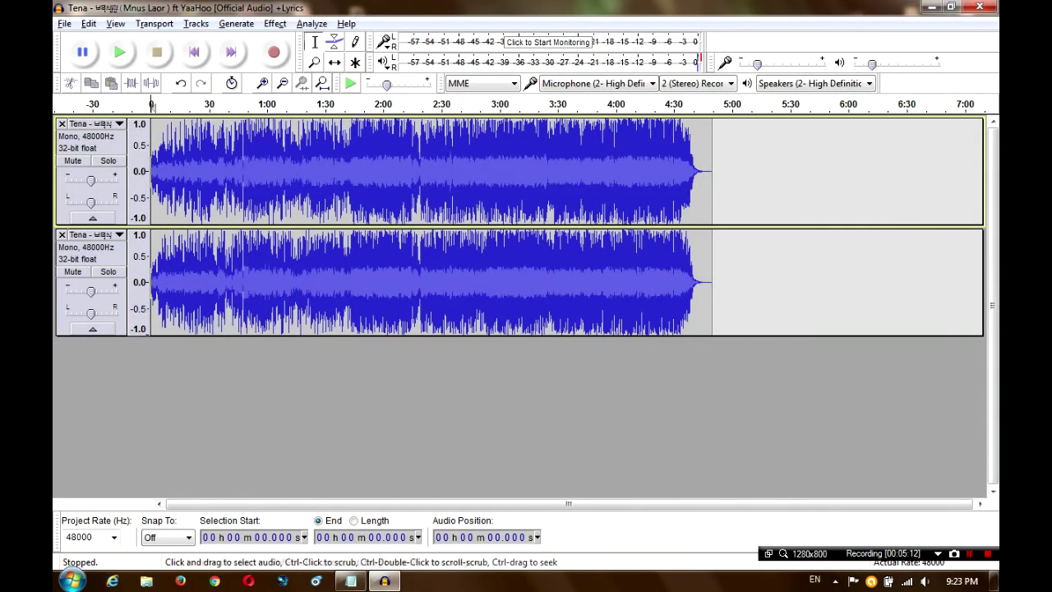
Show Audacity's effects list for the whole lower mono track and replace the Notepad note with "Click on invert !".
left_click(107, 304)
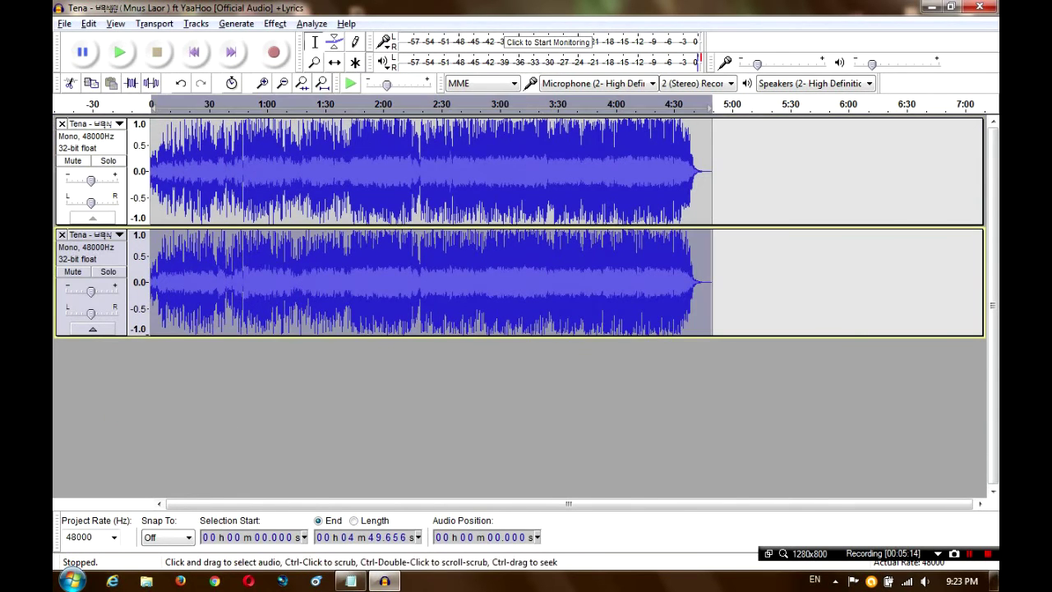
left_click(275, 23)
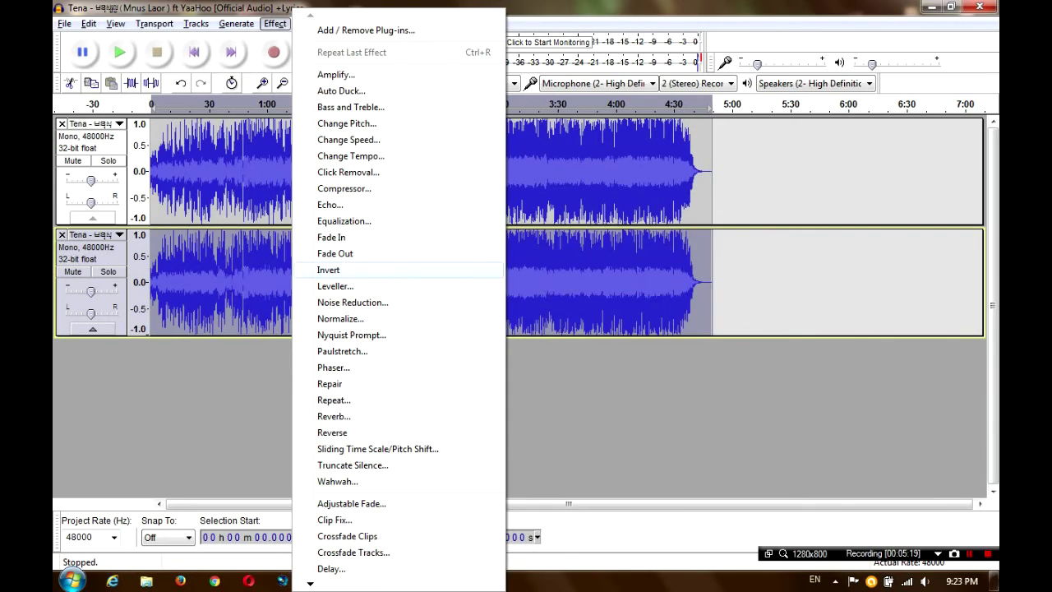
key("alt+Tab")
key("ctrl+a")
type("Cl")
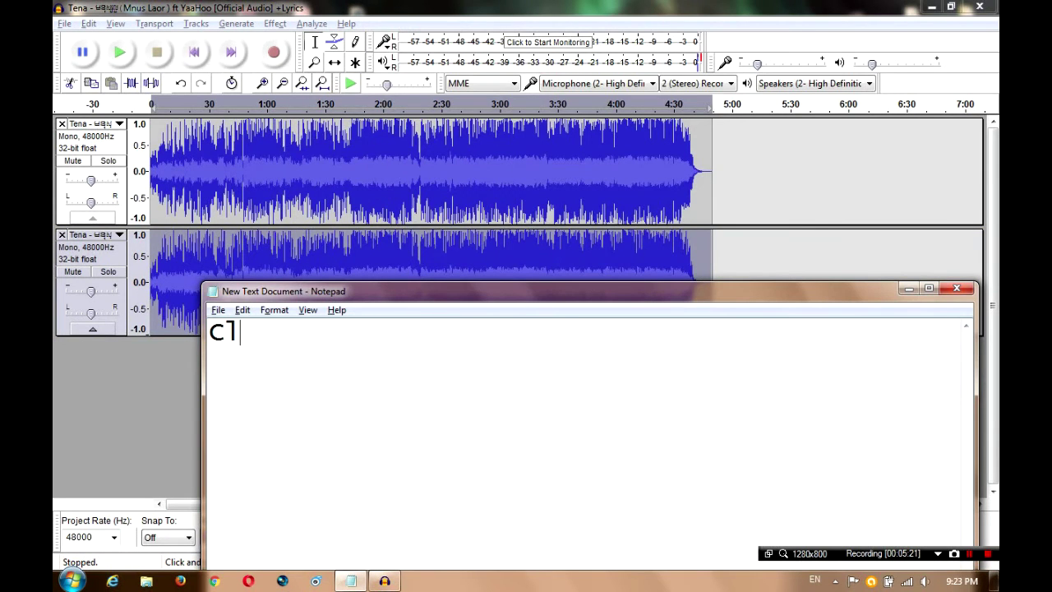
type("ick on invert !")
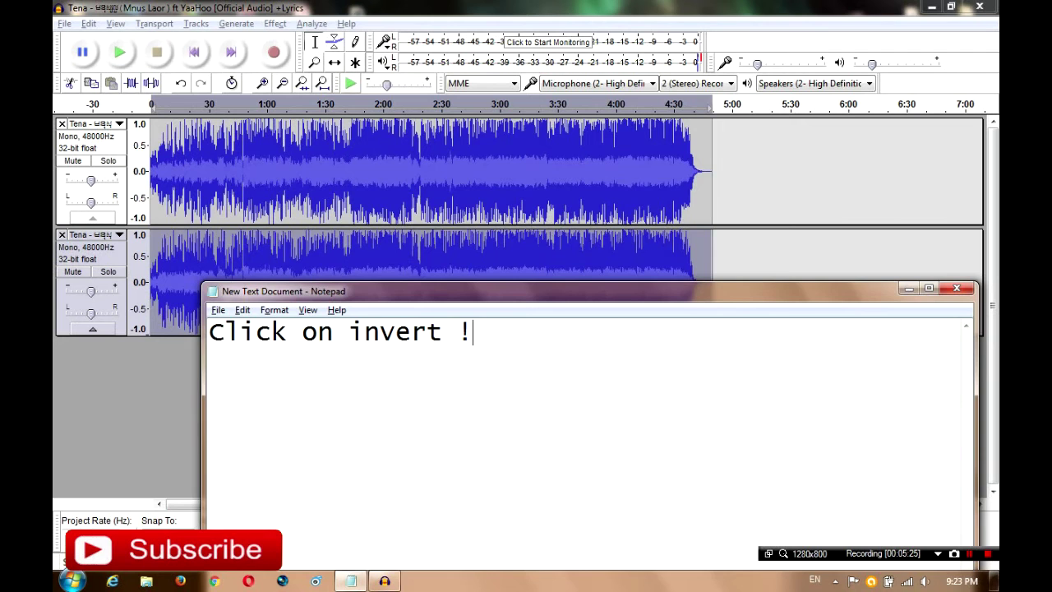
Switch back to Audacity and apply the Invert effect to the selected lower mono track.
key("alt+Tab")
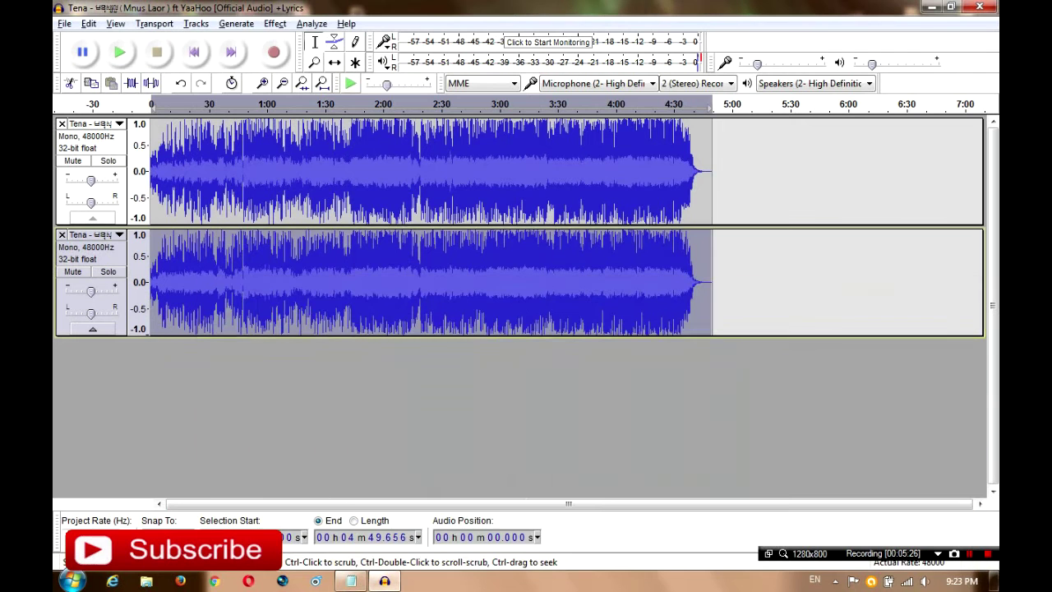
left_click(275, 23)
left_click(329, 270)
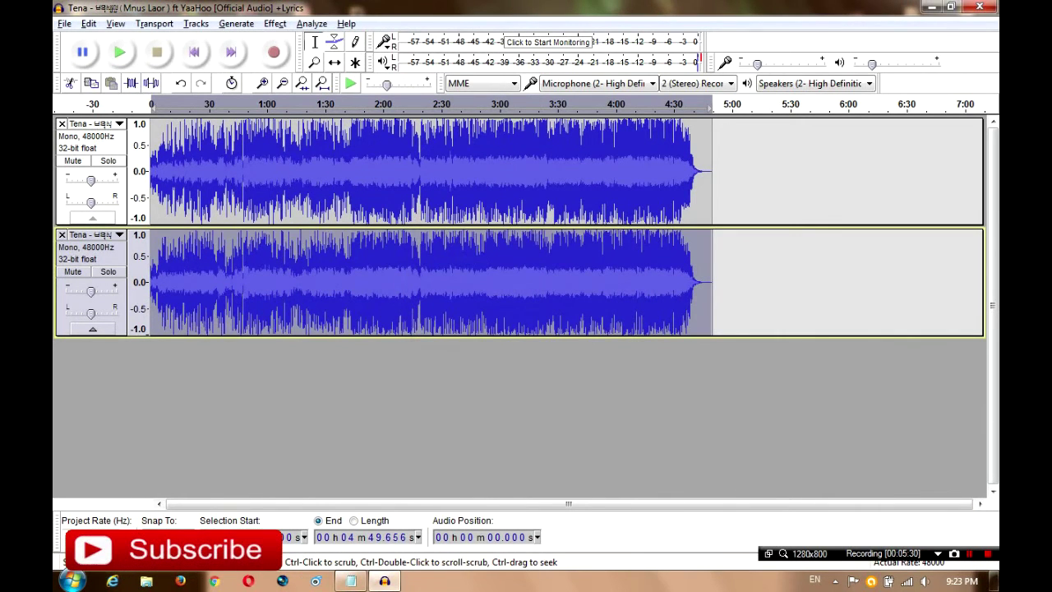
Replace the Notepad note with "Let Listen !" and play the song in Audacity from about the 1:24 mark.
key("alt+Tab")
key("ctrl+a")
type("Let ")
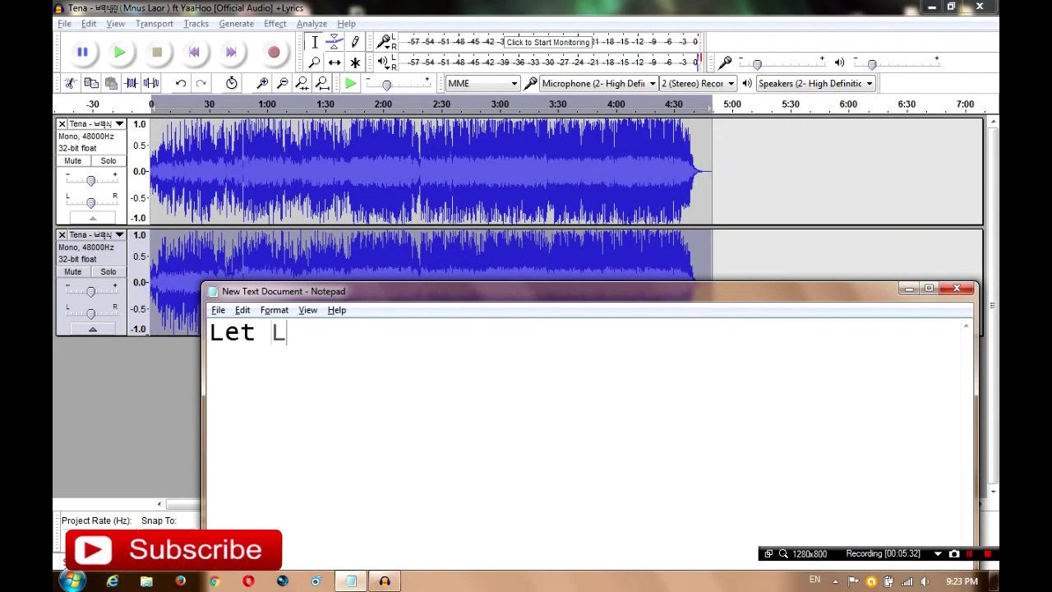
type("Listen !")
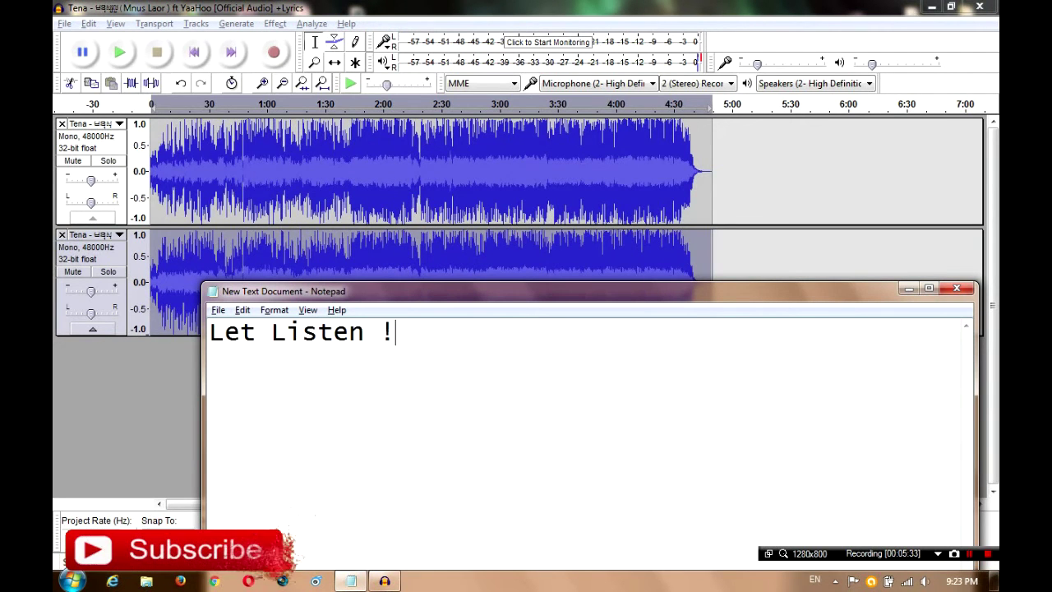
key("alt+Tab")
key("space")
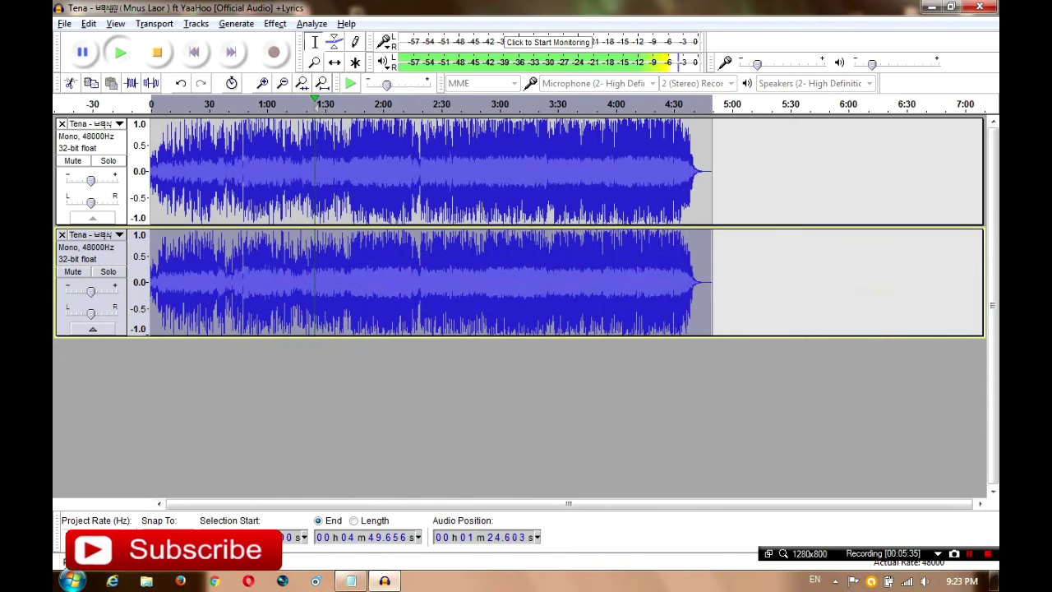
Switch to Notepad and replace the note with "It WORK !!!!!".
key("alt+Tab")
key("ctrl+a")
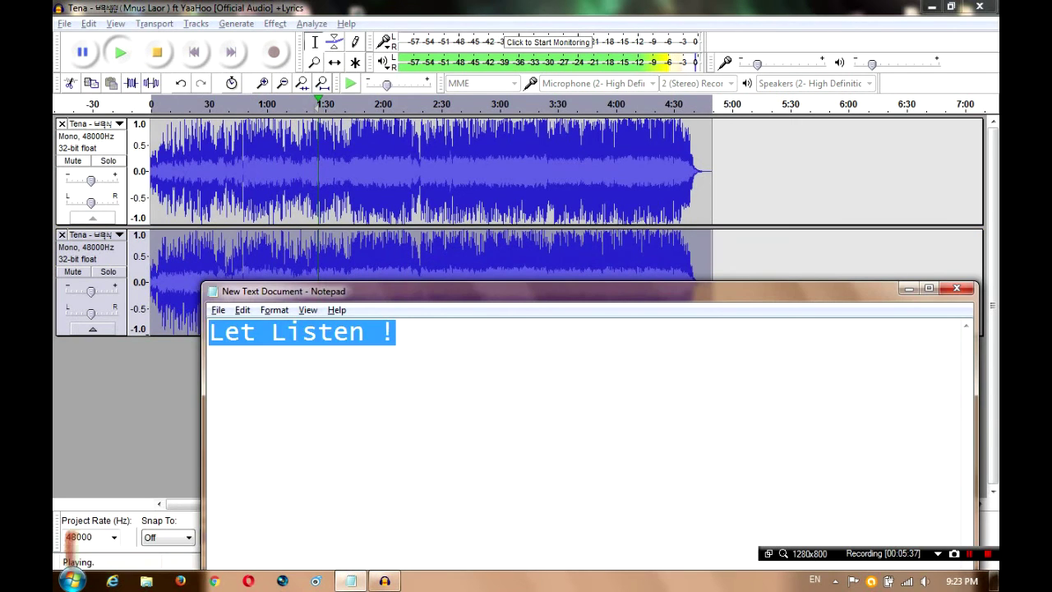
type("It WORK")
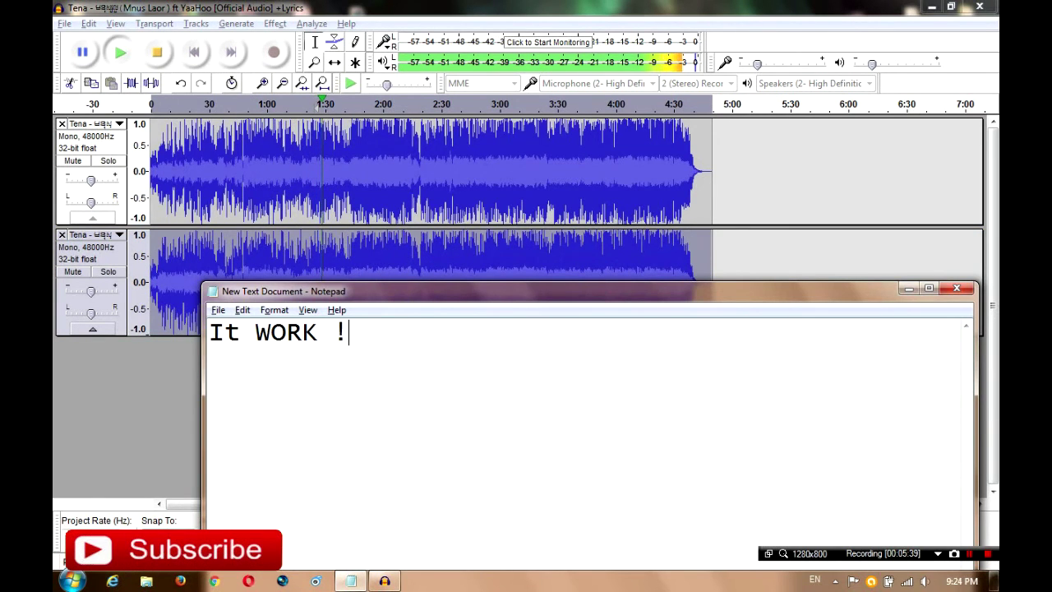
type(" !!!!!")
Replace the Notepad note with "Enjoy With this Video !!" and return to Audacity.
key("ctrl+a")
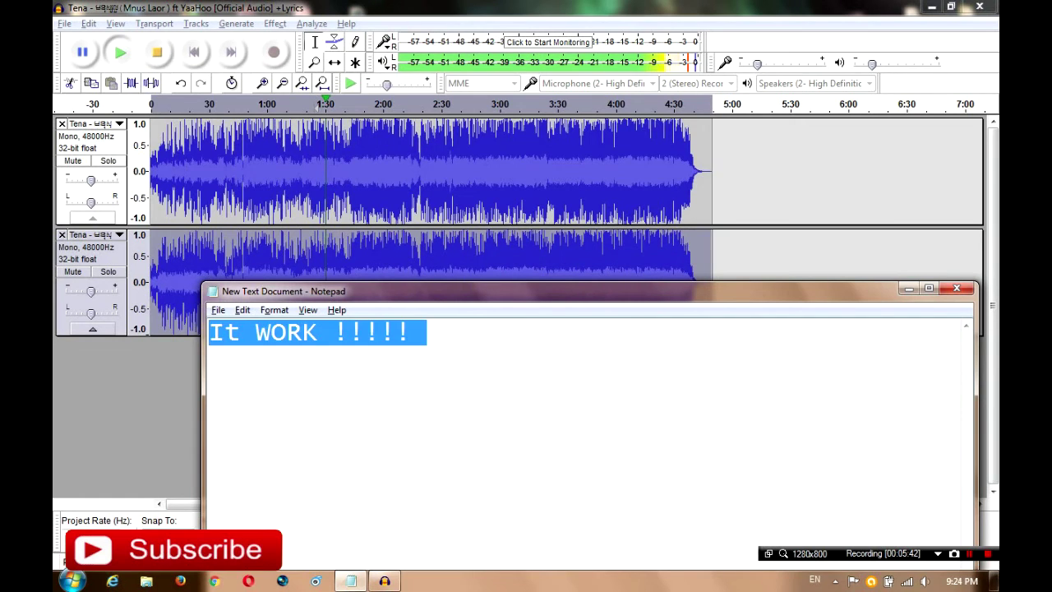
type("Enjoy ")
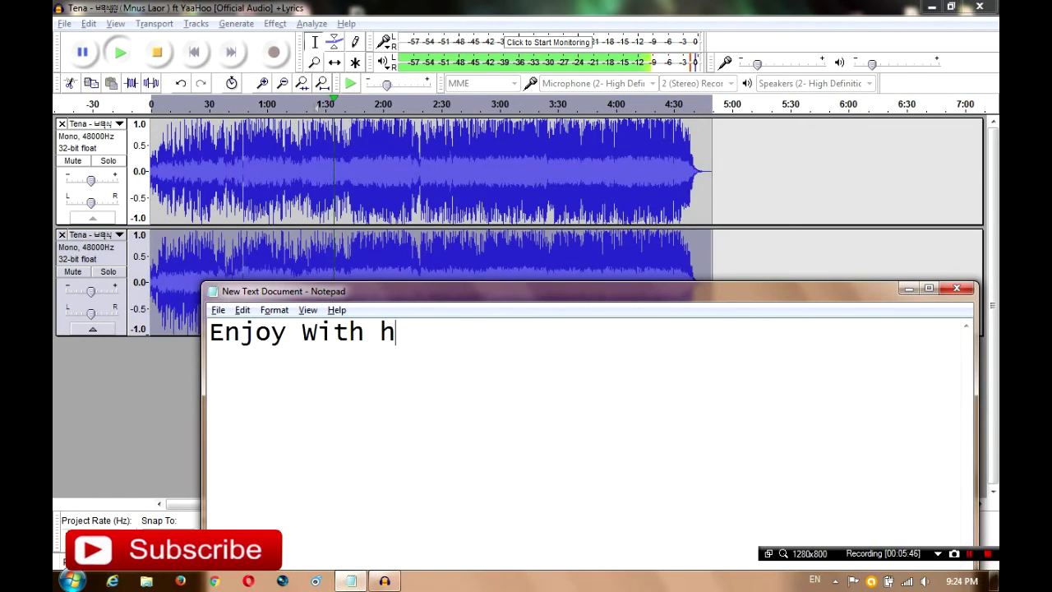
type("With this Vid")
key("BackSpace")
type("ideo")
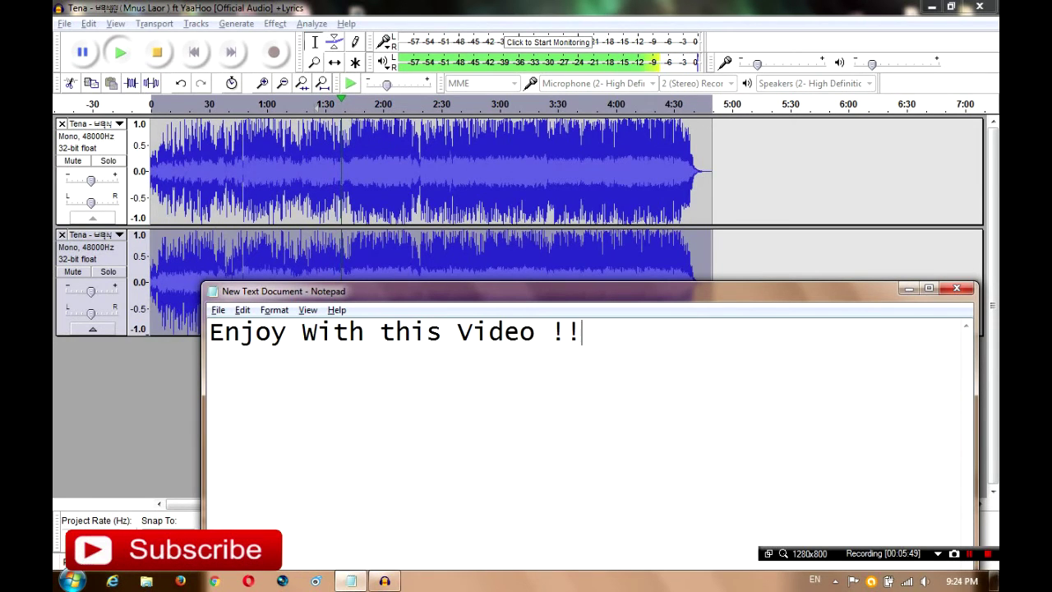
key("alt+Tab")
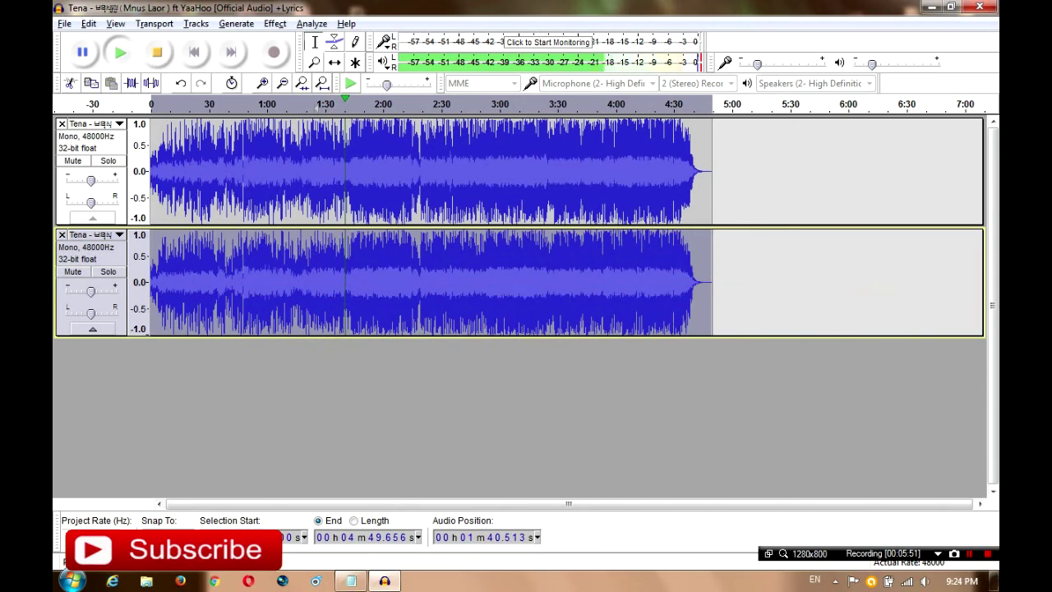
Switch to Notepad, replace the note with "You Can make karaoke In your Home" and return to Audacity.
key("alt+Tab")
key("ctrl+a")
type("You")
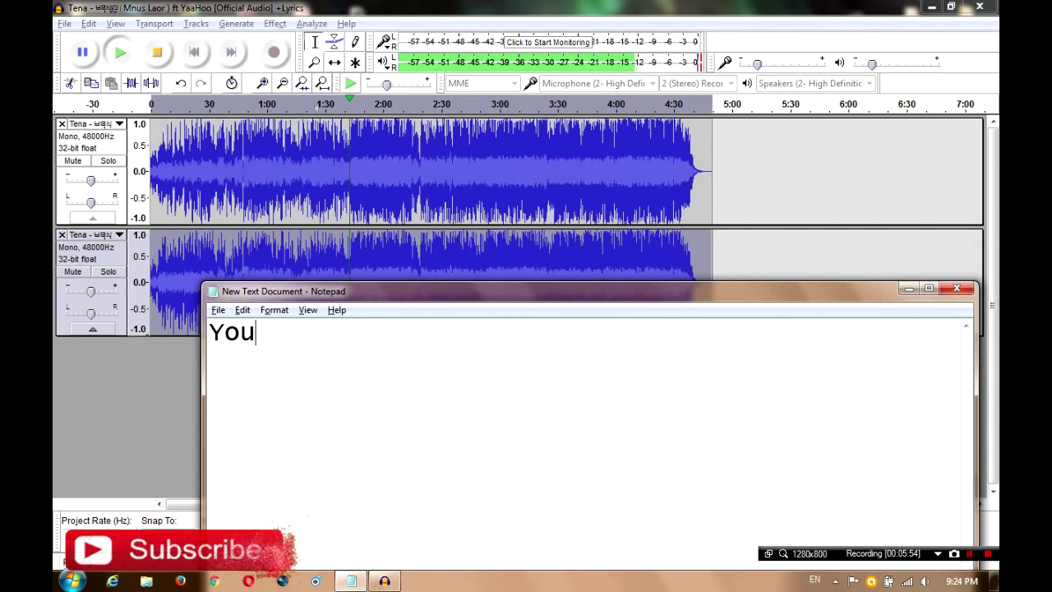
type(" Can make karaoke")
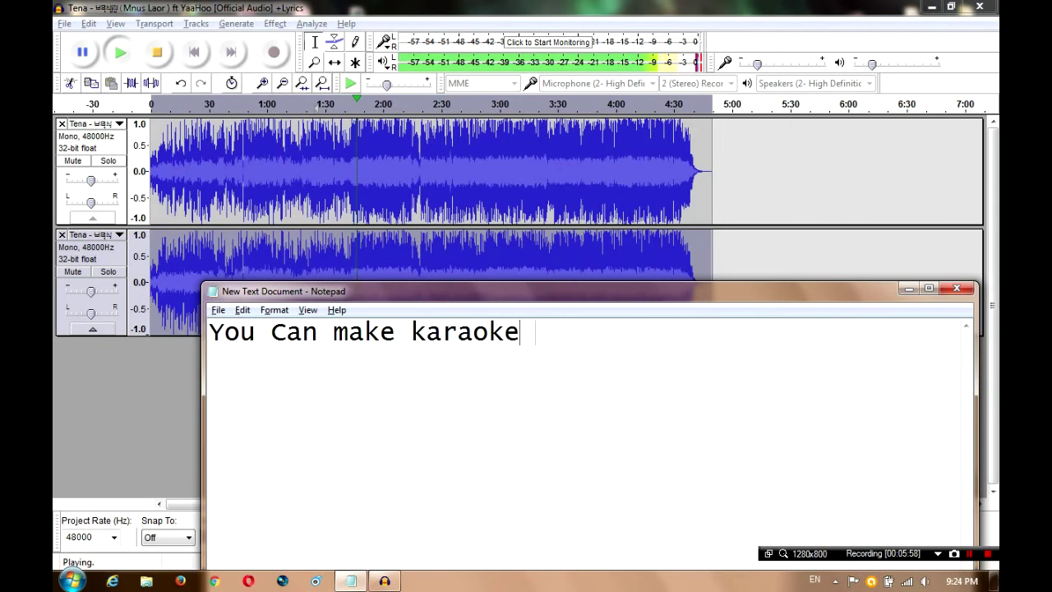
type("n ")
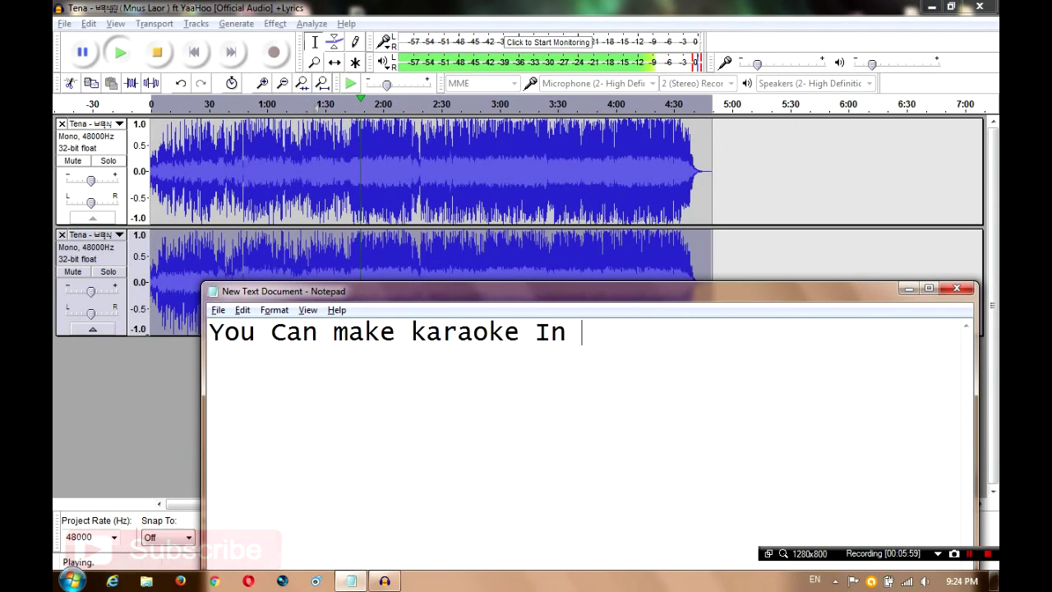
type("your Home")
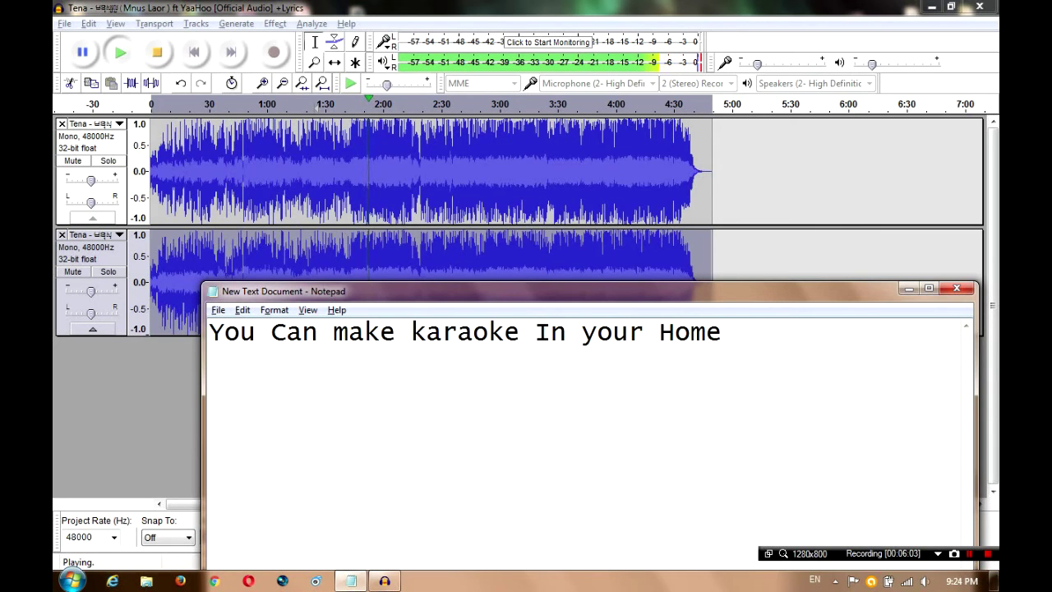
key("alt+Tab")
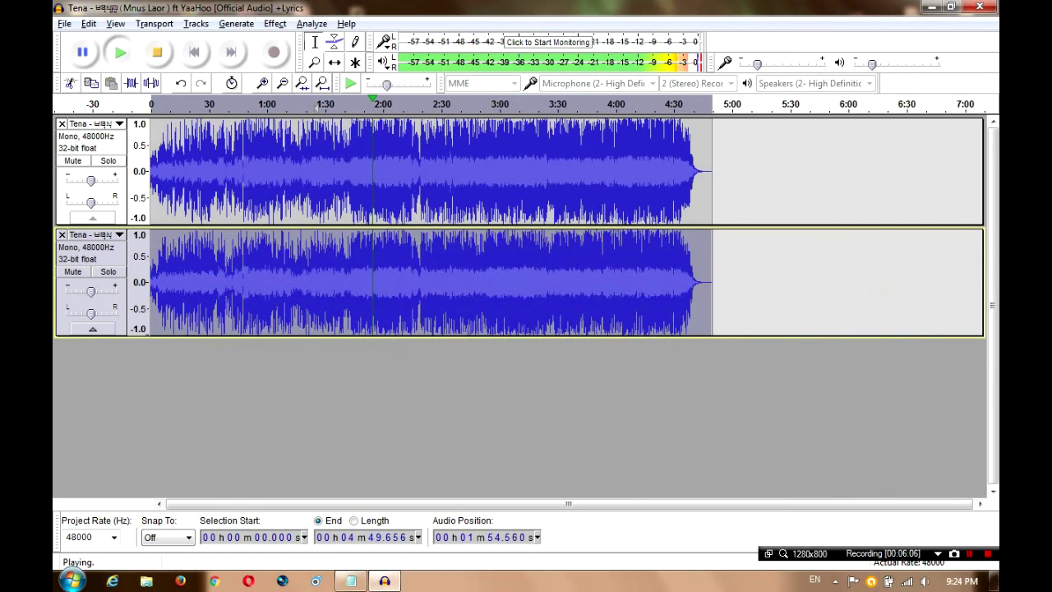
Switch to Notepad and replace the note with "Thank for watching".
key("alt+Tab")
key("ctrl+a")
key("BackSpace")
type("T")
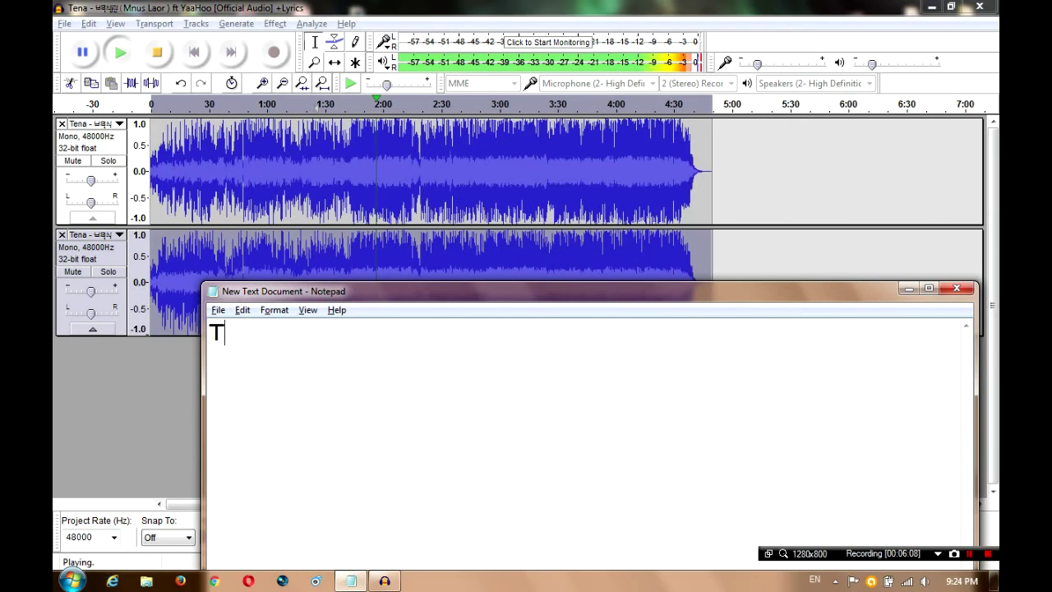
type("hank for watching")
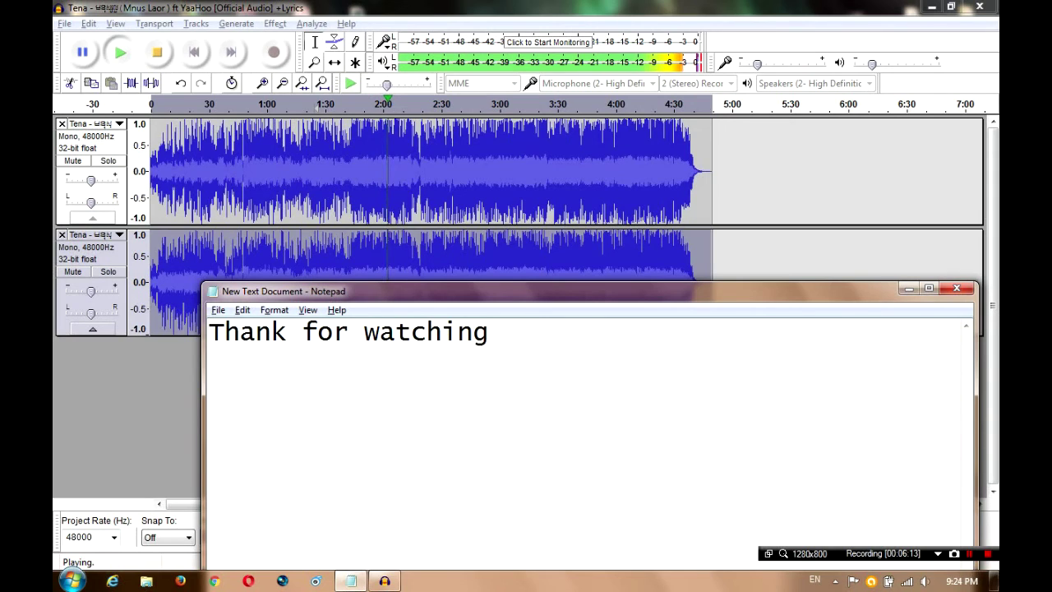
Add a second line reading "HIT LIKE AND SUBCRIBE !!!" to the note, followed by blank lines.
key("BackSpace")
key("BackSpace")
type("LIKE AND S")
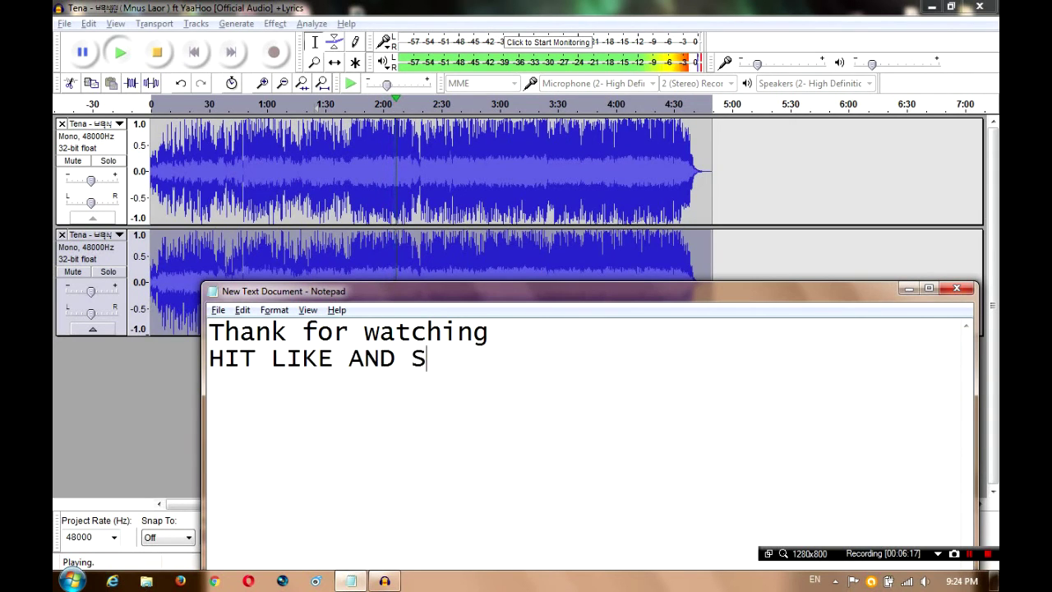
type("UBCRIBE !!!")
key("Return")
key("Return")
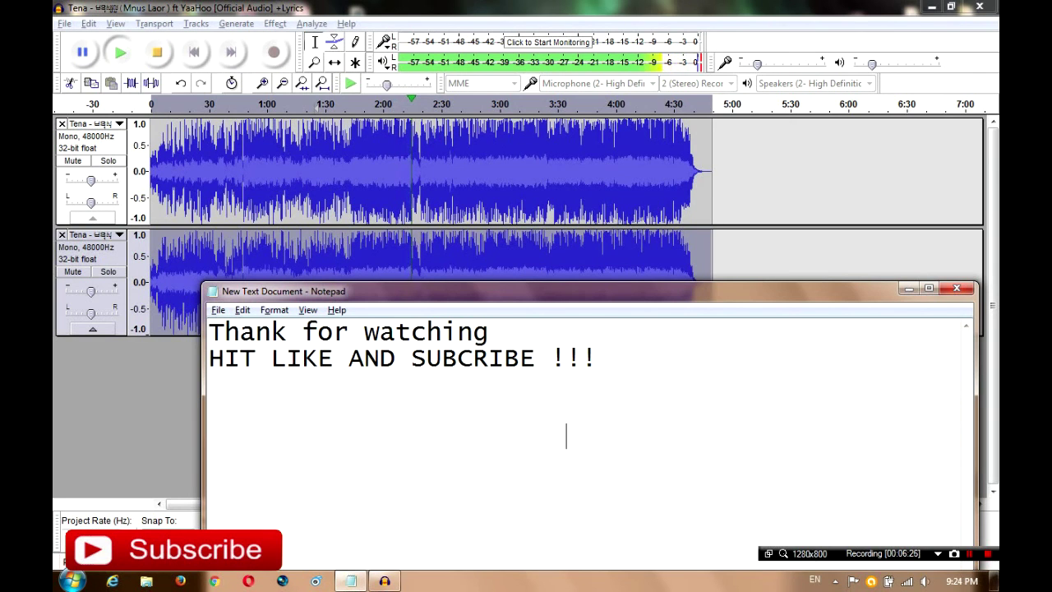
Add "!!!" on the note's lower line and replace the whole note with "BYE".
type("!!!")
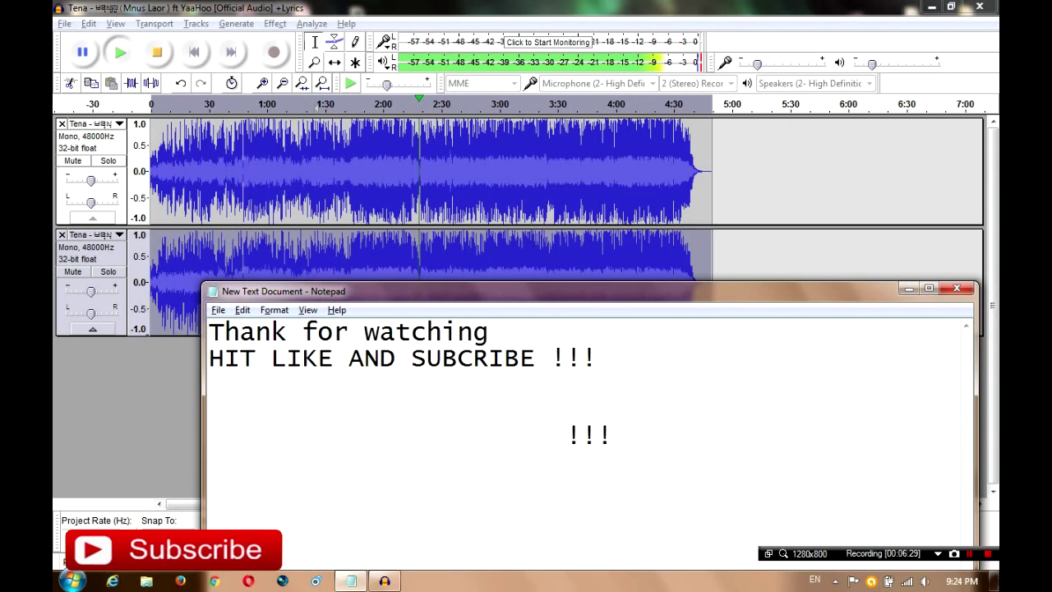
type("B")
key("ctrl+a")
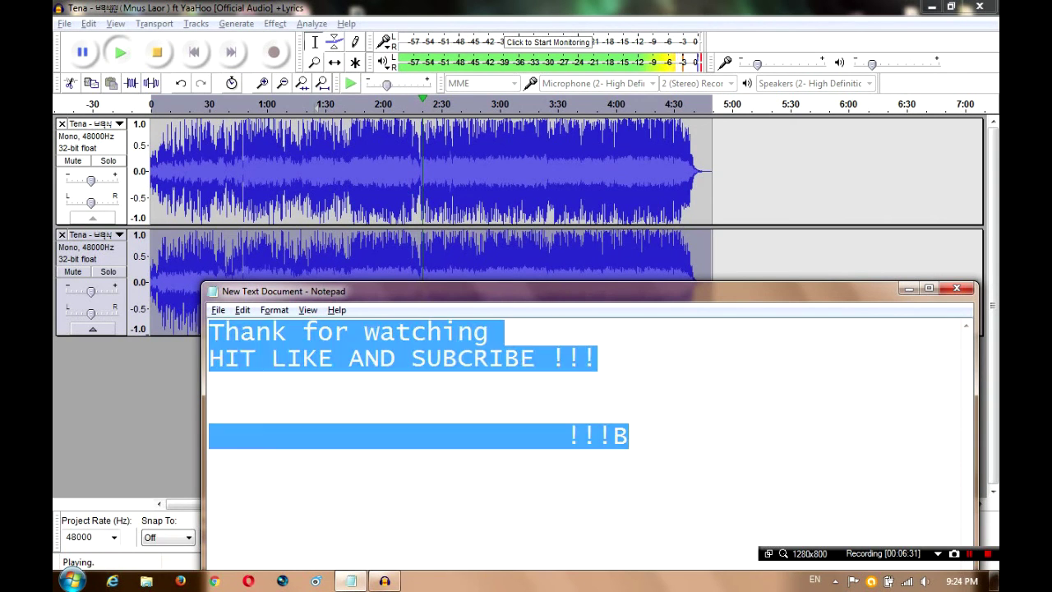
type("BYE")
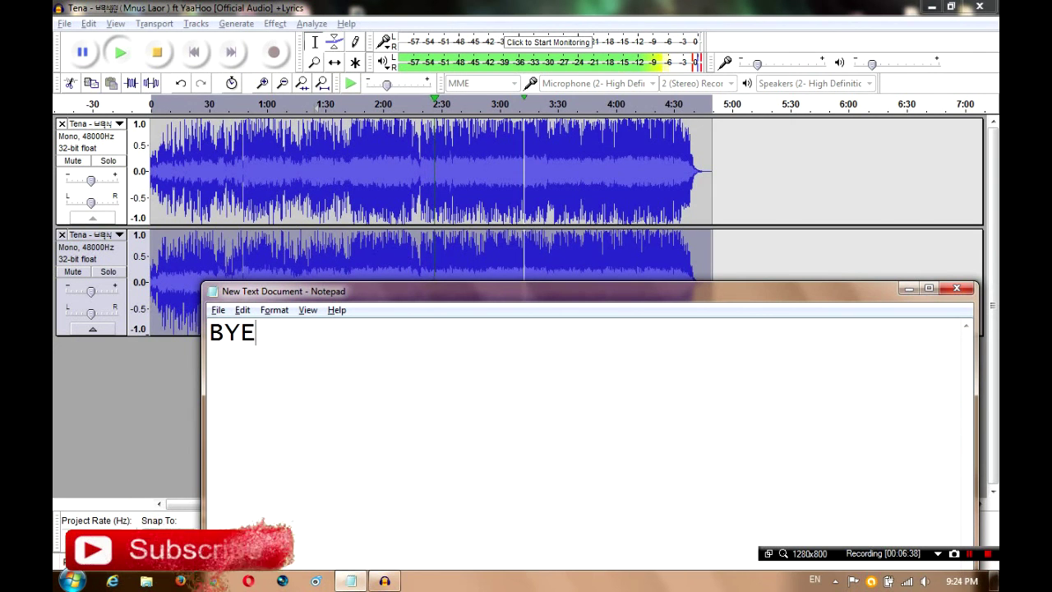
Switch to Audacity and listen to the song from about 3:13, 3:42 and 1:12.
left_click(526, 104)
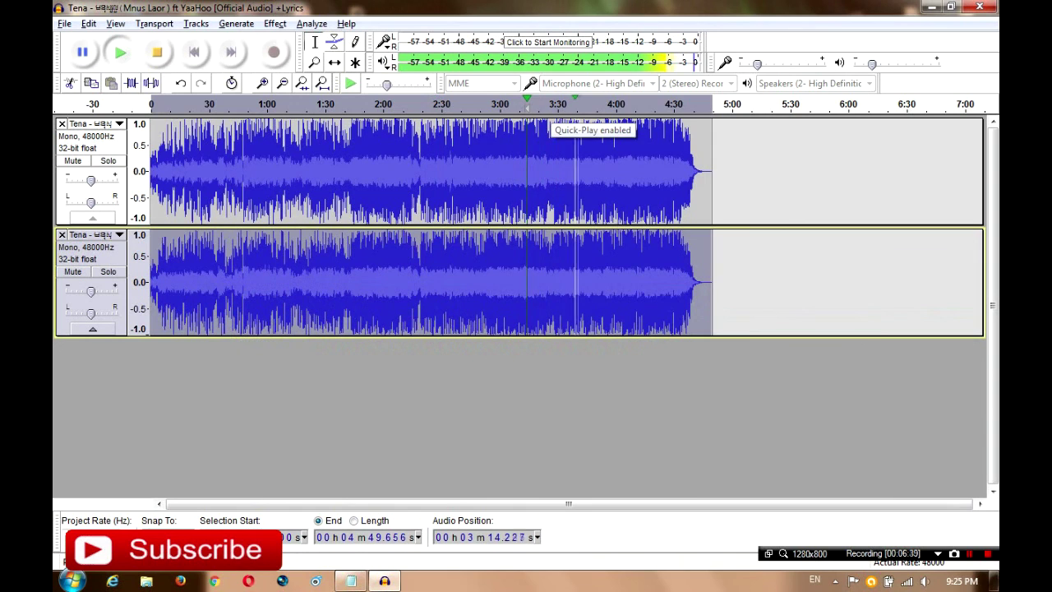
left_click(583, 105)
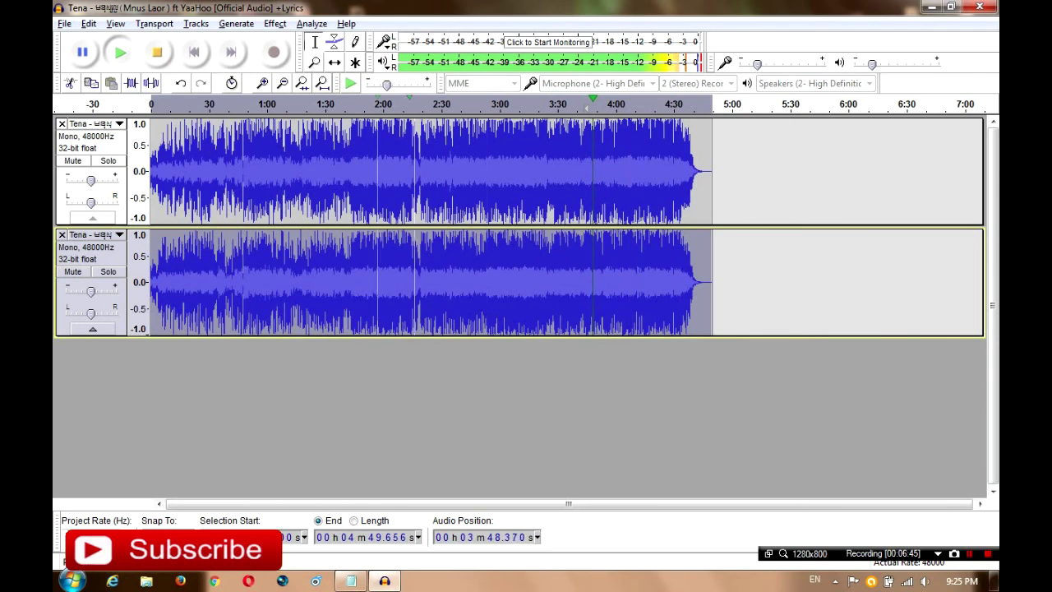
left_click(291, 105)
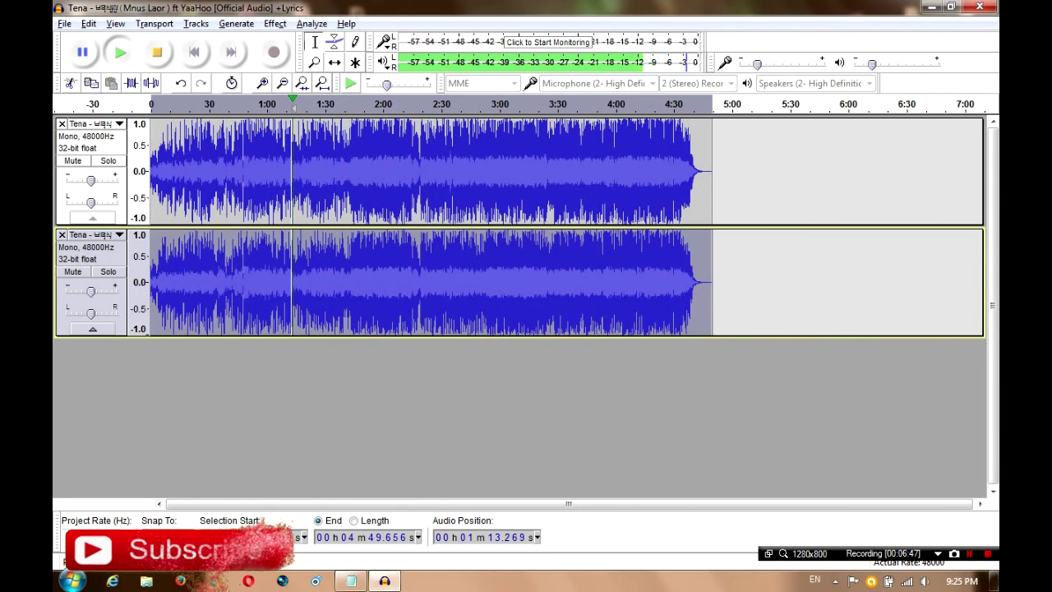
Switch to Notepad and replace the note with "Subcribe For more Video Thanks !".
key("alt+Tab")
key("ctrl+a")
type("Subn")
key("BackSpace")
type("cribe ")
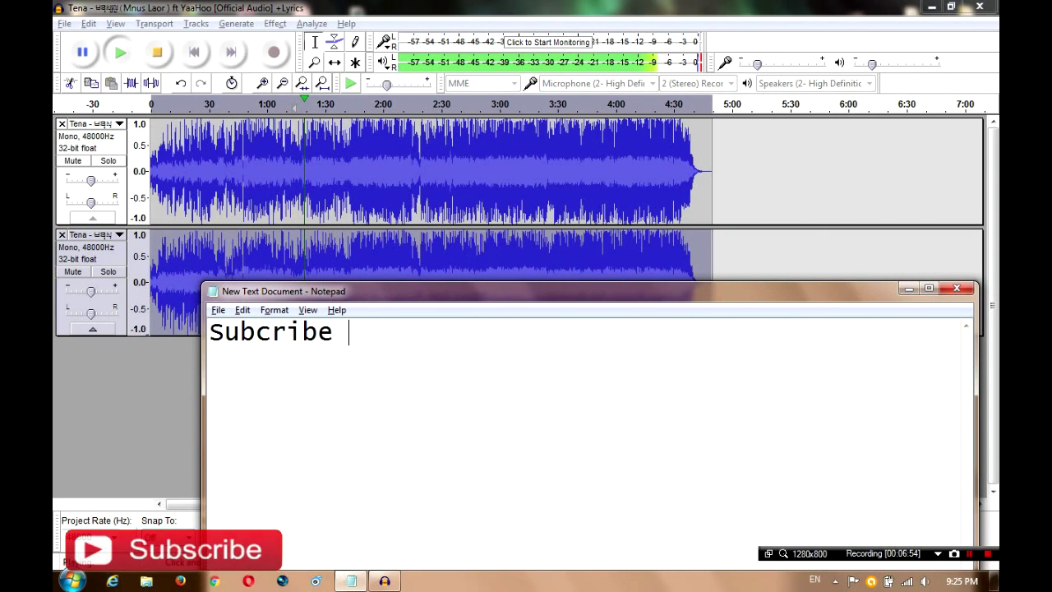
type("For more Video Thanks ")
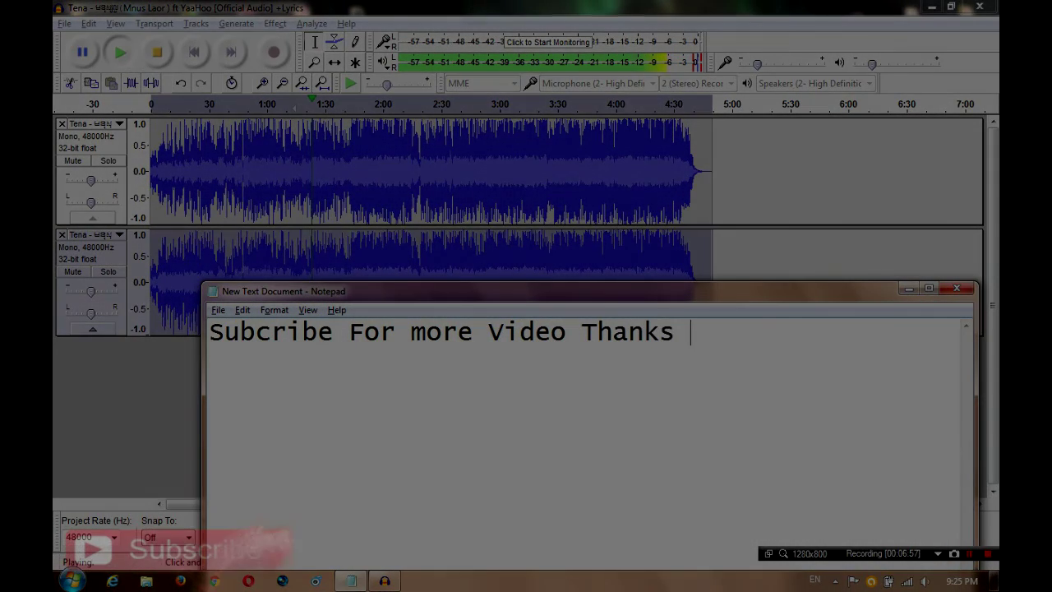
type("!")
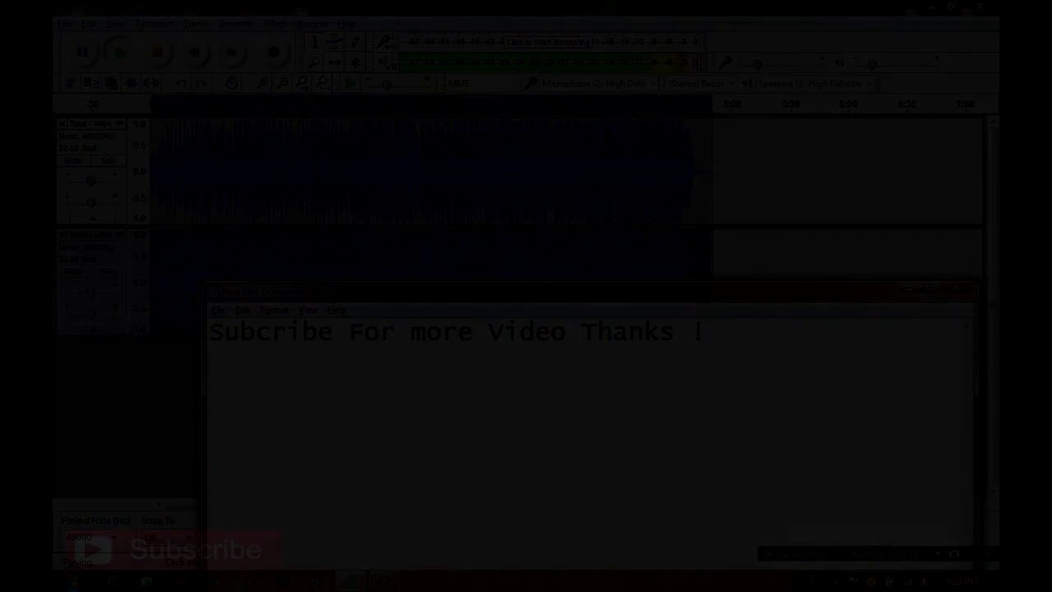